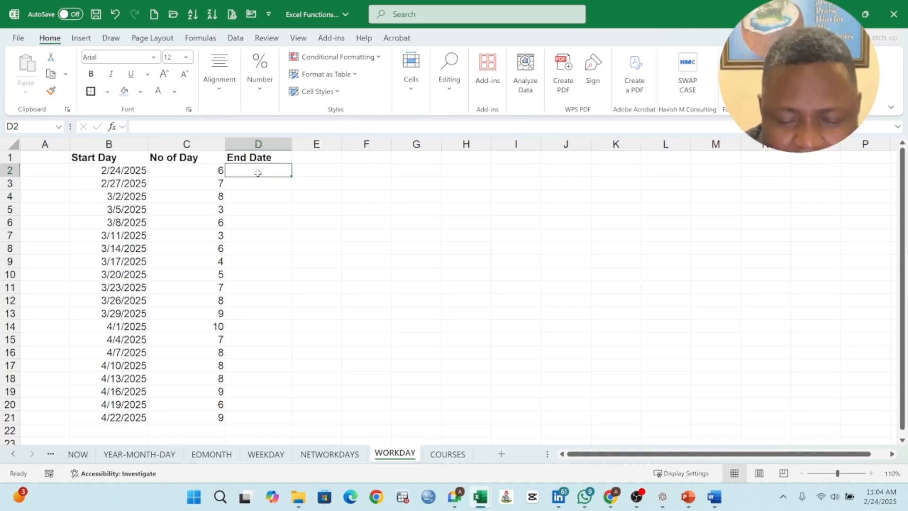
# Enter the formula =WORKDAY(B2,C2) in D2 to calculate the first End Date
pyautogui.write('=WOR')
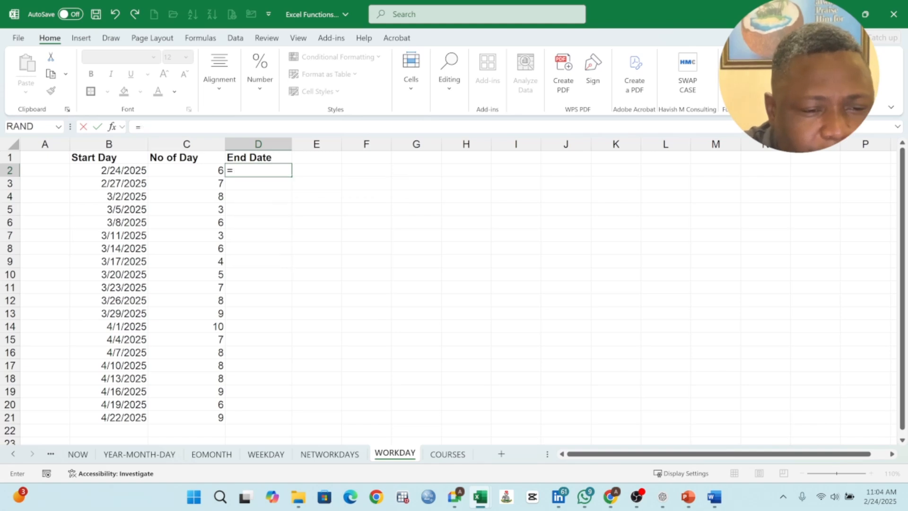
pyautogui.write('KDAY')
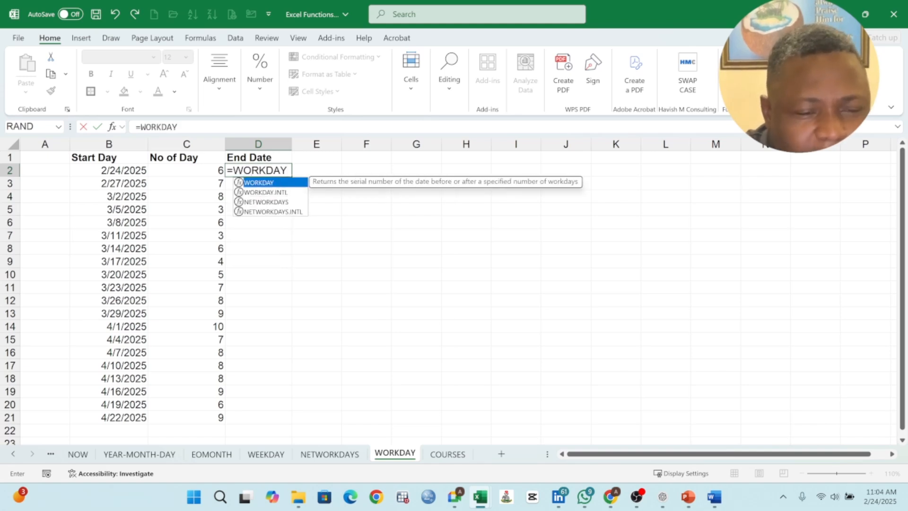
pyautogui.write('(')
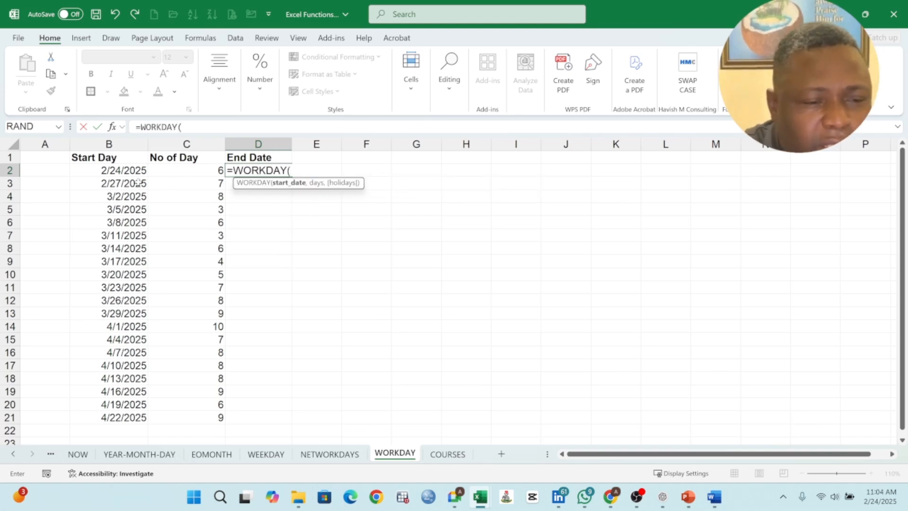
pyautogui.click(128, 172)
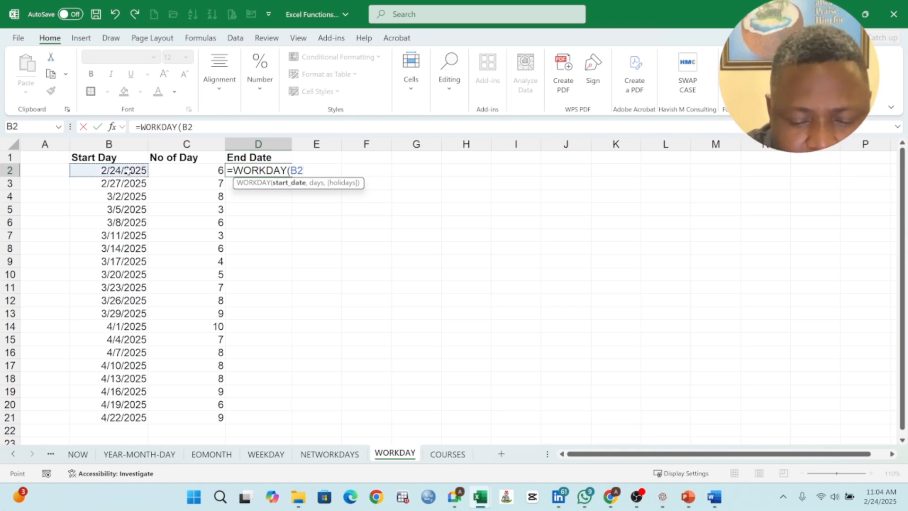
pyautogui.write(',')
pyautogui.click(211, 171)
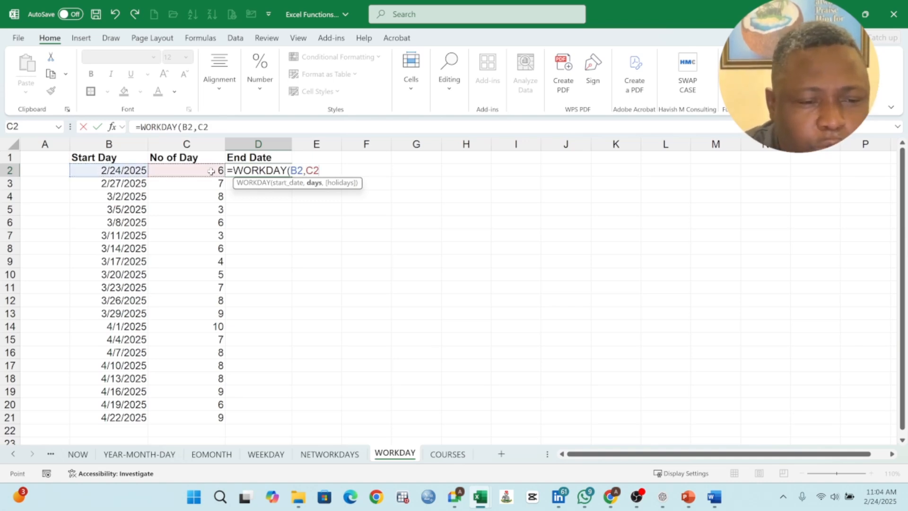
pyautogui.write(')')
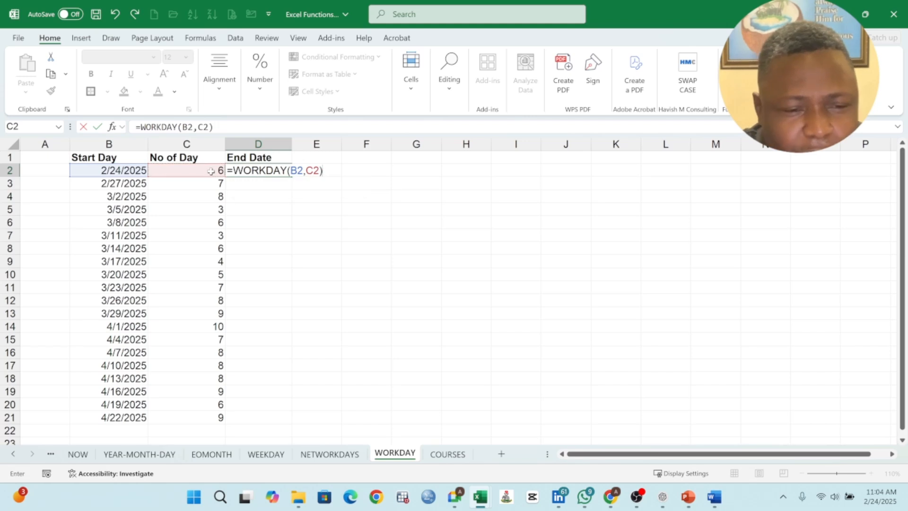
pyautogui.press('Return')
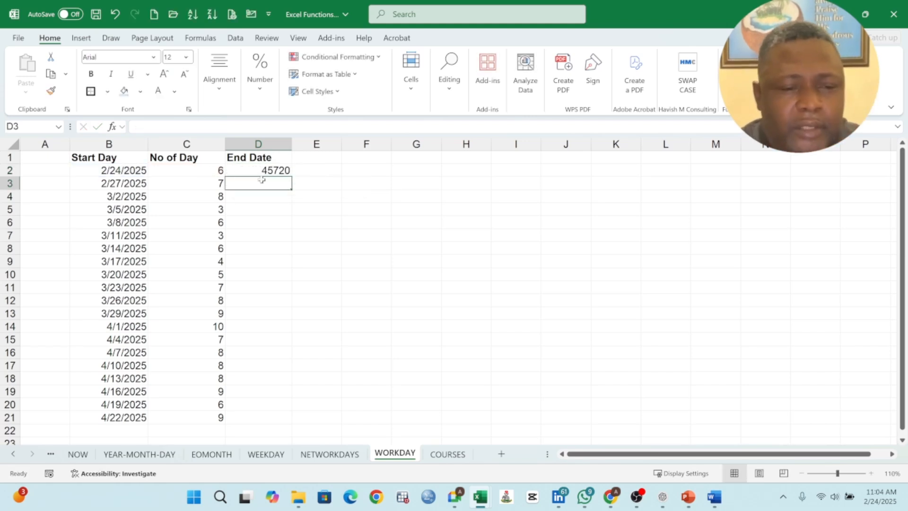
# Fill the WORKDAY formula from D2 down through D21
pyautogui.moveTo(280, 171)
pyautogui.mouseDown()
pyautogui.moveTo(265, 255)
pyautogui.moveTo(265, 404)
pyautogui.mouseUp()
pyautogui.click(262, 171)
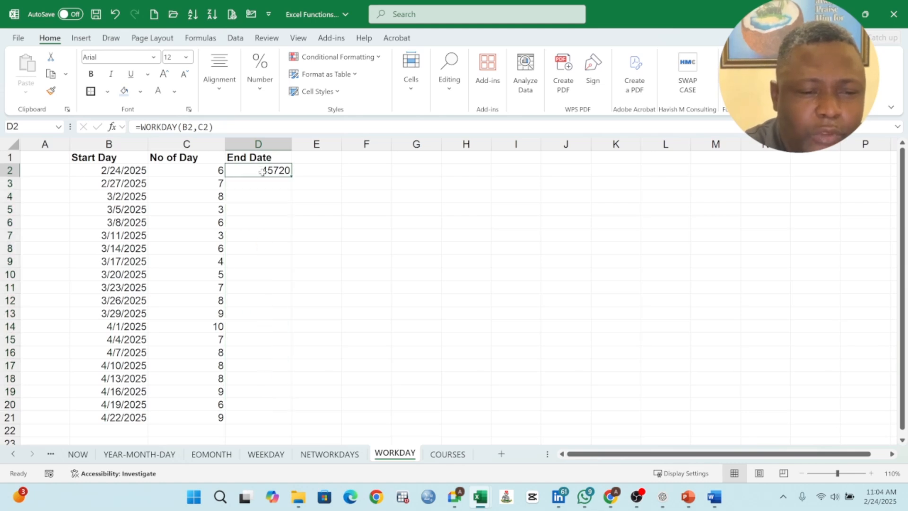
pyautogui.moveTo(292, 176); pyautogui.dragTo(273, 423)
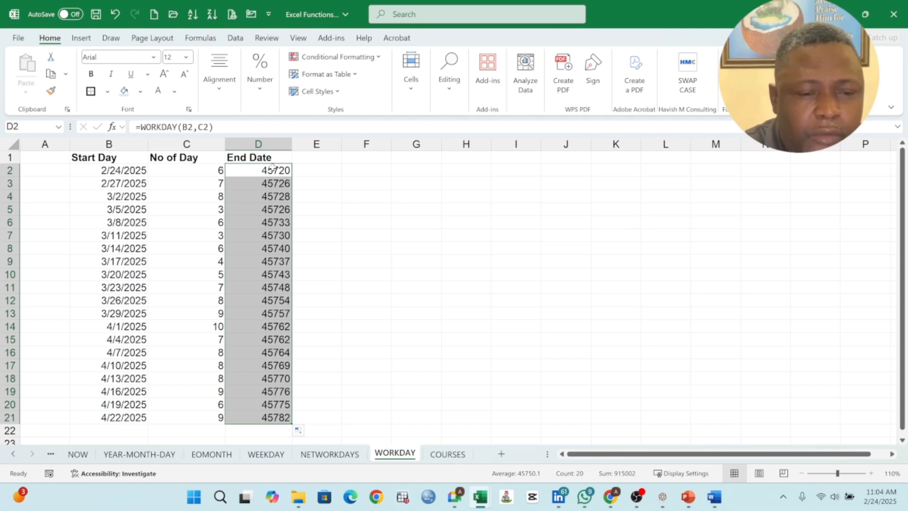
# Format the End Date results in D2:D21 as Short Date
pyautogui.click(260, 73)
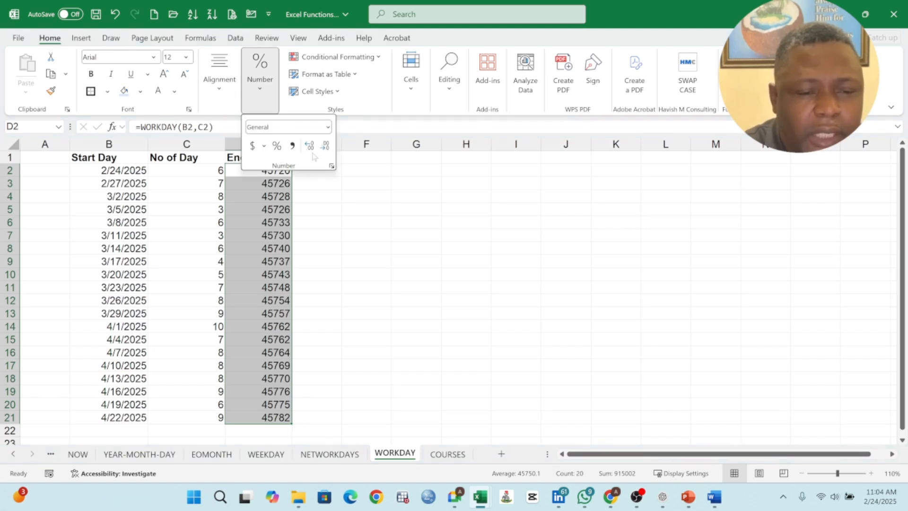
pyautogui.click(328, 127)
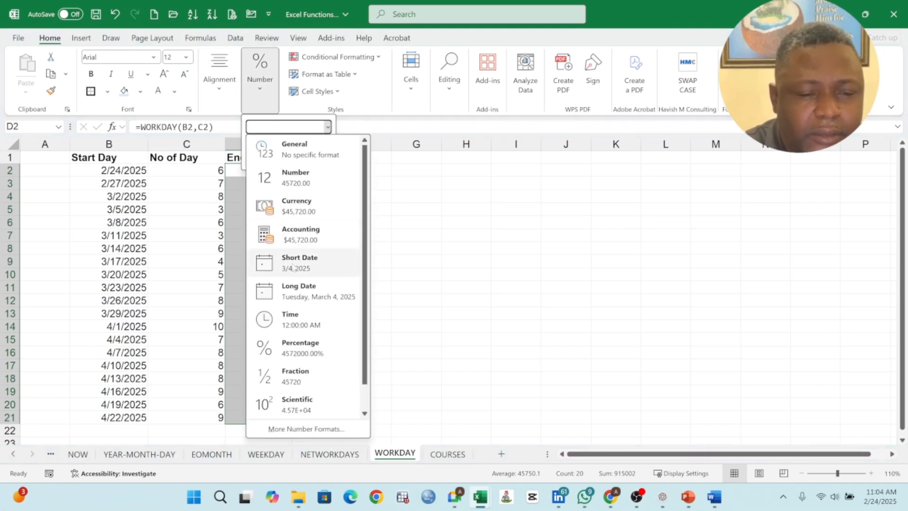
pyautogui.click(298, 263)
pyautogui.click(259, 224)
pyautogui.click(277, 180)
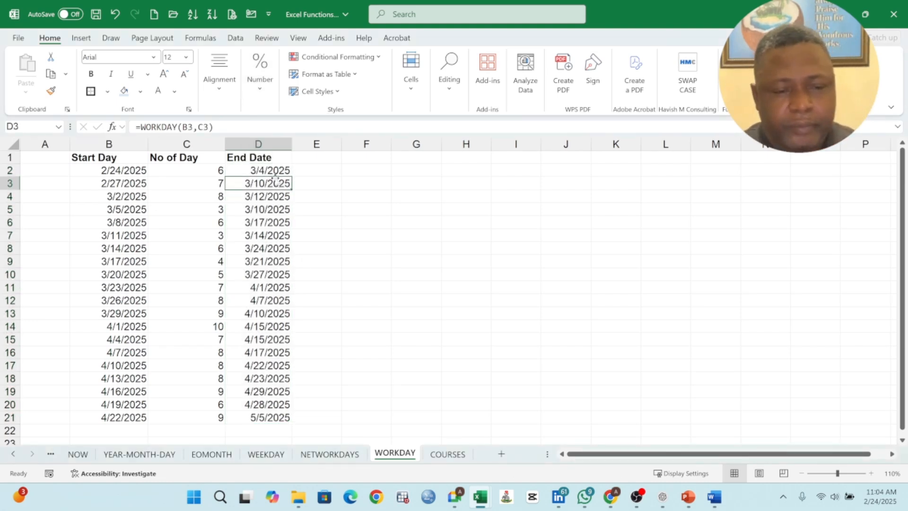
# Format the End Date results in D2:D21 as Long Date and auto-fit column D to its contents
pyautogui.click(272, 173)
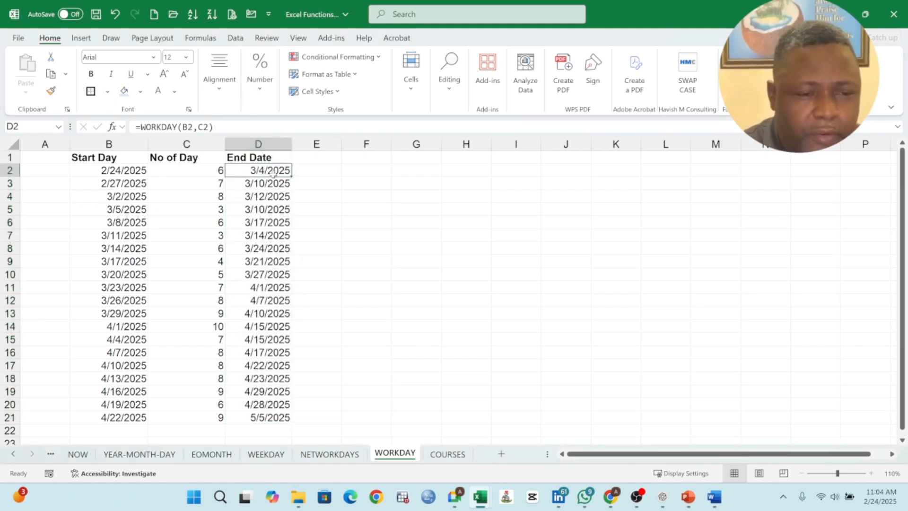
pyautogui.moveTo(275, 169); pyautogui.dragTo(272, 418)
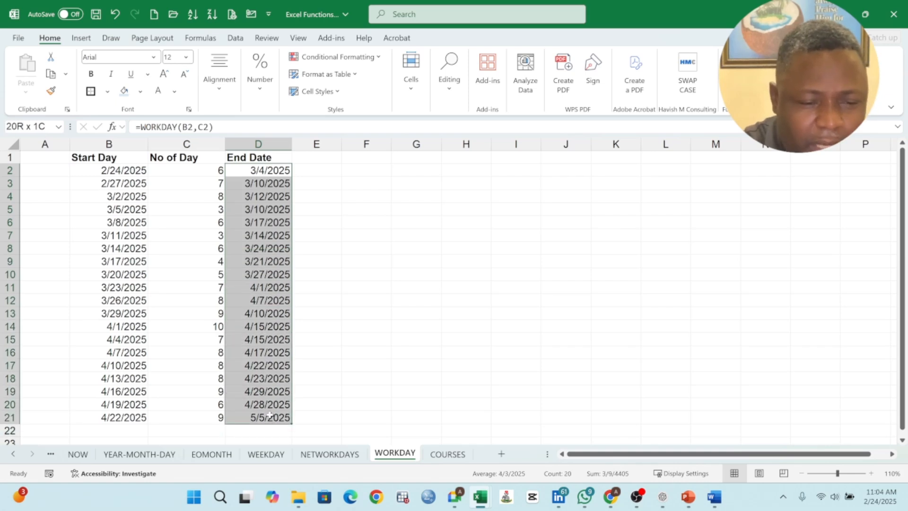
pyautogui.click(260, 88)
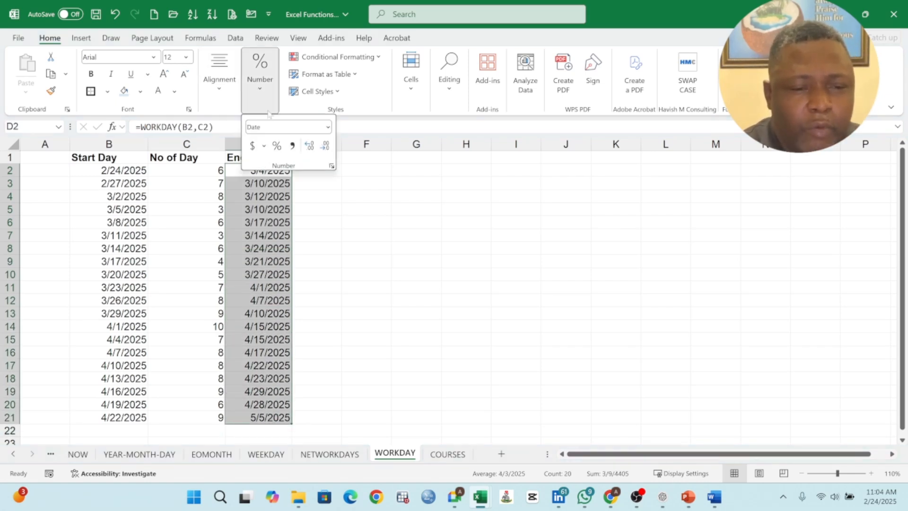
pyautogui.click(328, 127)
pyautogui.click(309, 295)
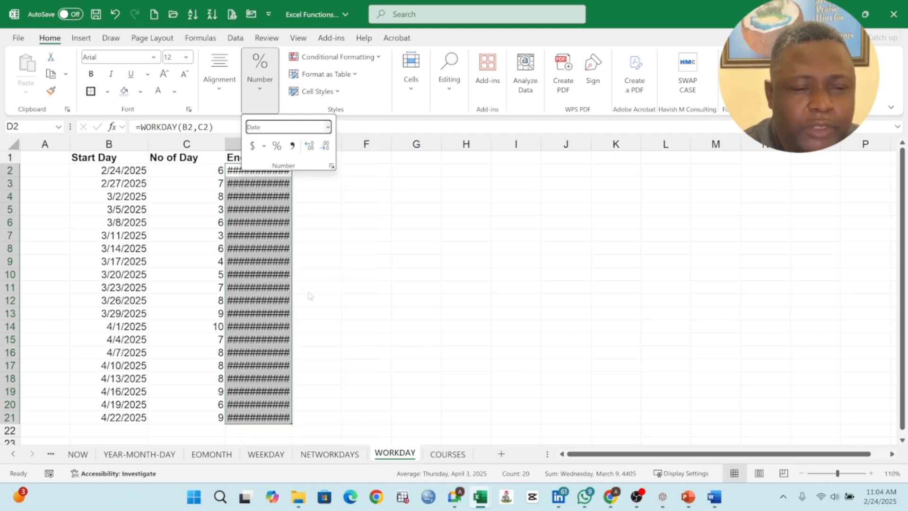
pyautogui.click(316, 194)
pyautogui.doubleClick(292, 144)
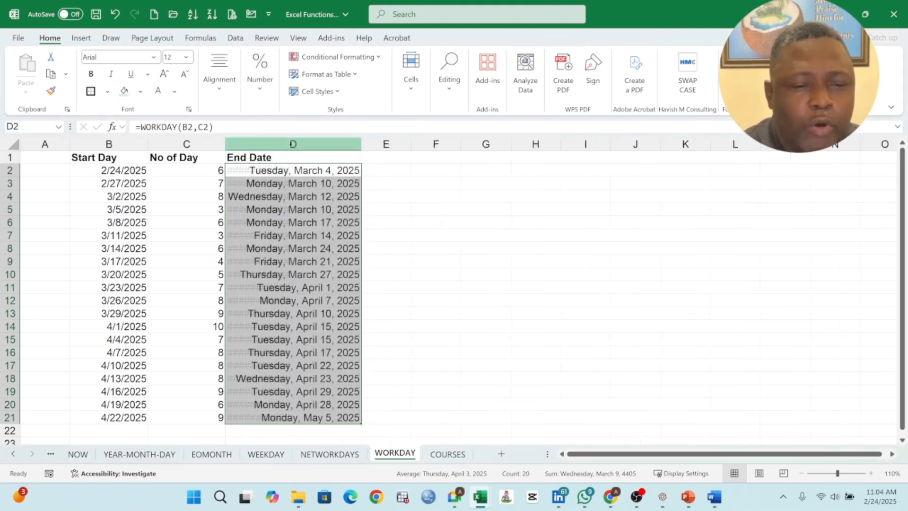
# Review the End Date results and their formulas against the Start Day and No of Day columns
pyautogui.click(263, 171)
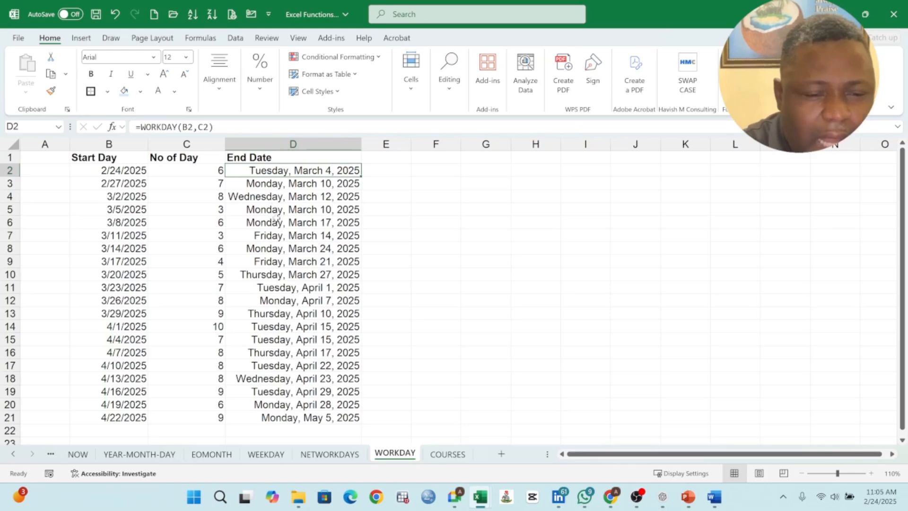
pyautogui.click(340, 186)
pyautogui.click(292, 209)
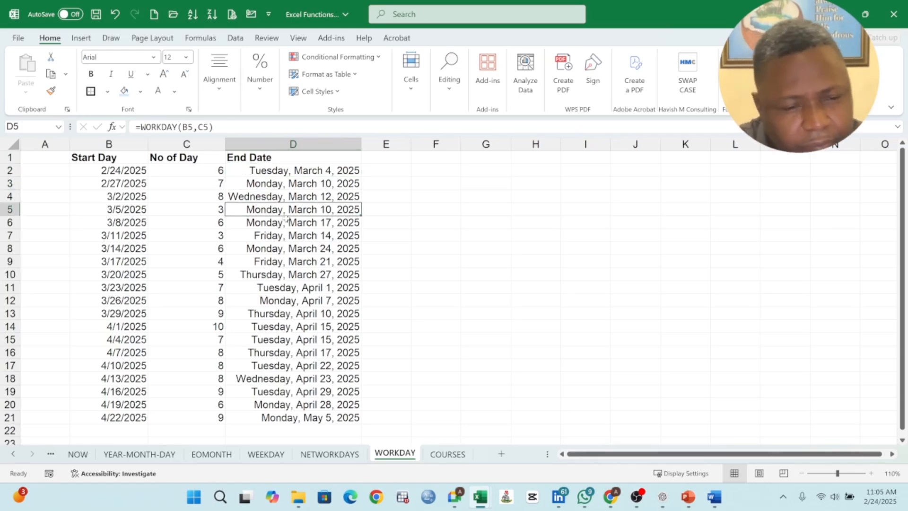
pyautogui.click(284, 173)
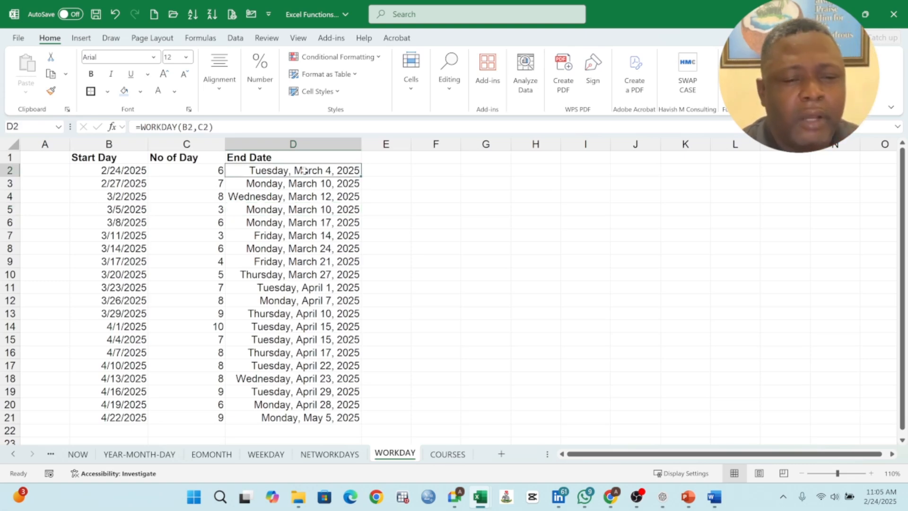
pyautogui.click(276, 182)
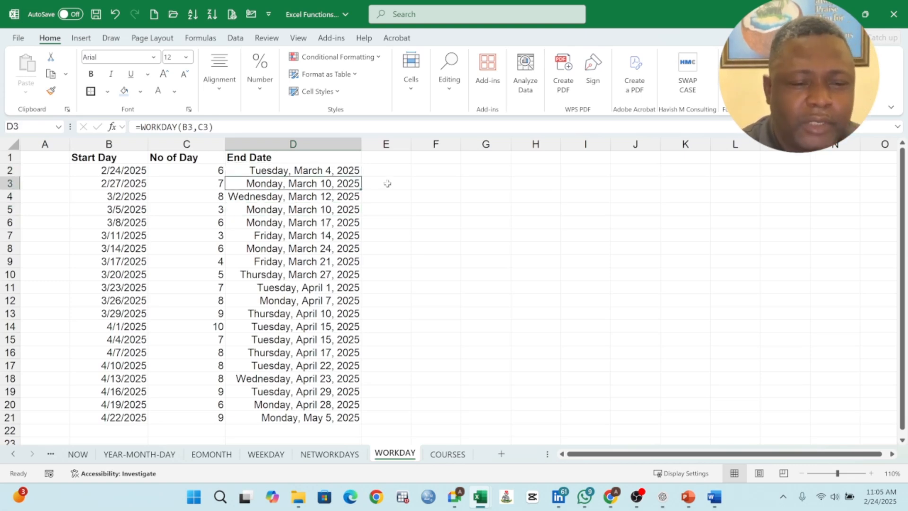
pyautogui.click(281, 199)
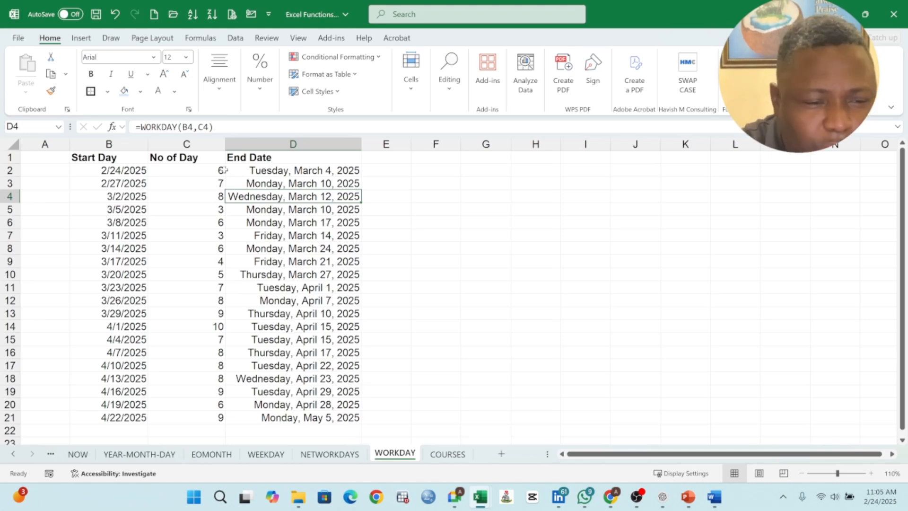
pyautogui.click(108, 158)
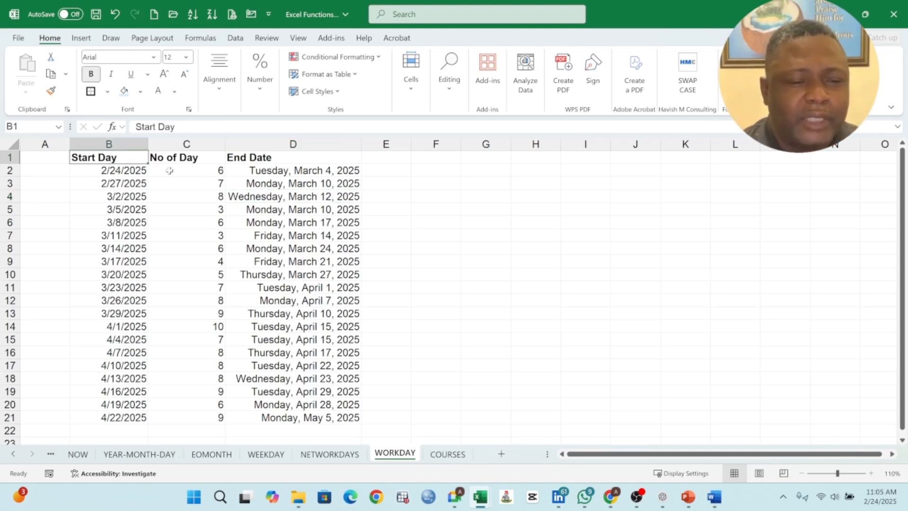
pyautogui.click(193, 161)
pyautogui.moveTo(203, 170); pyautogui.dragTo(225, 421)
pyautogui.click(308, 171)
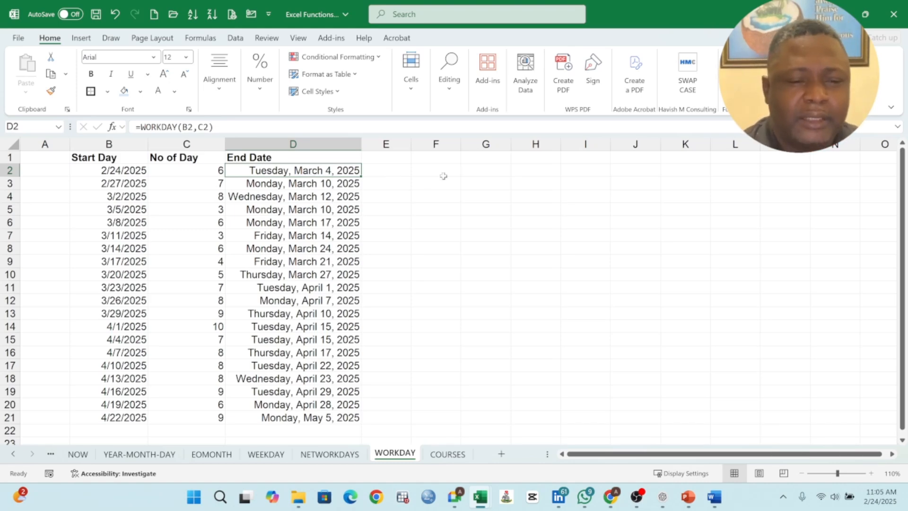
# Add the column header "Project Extension" in E1
pyautogui.click(394, 158)
pyautogui.write('p')
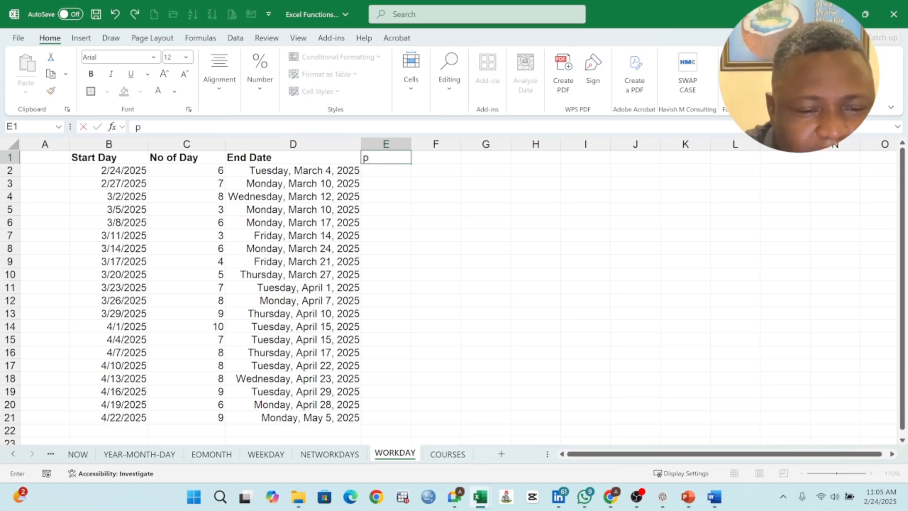
pyautogui.write('ROJE')
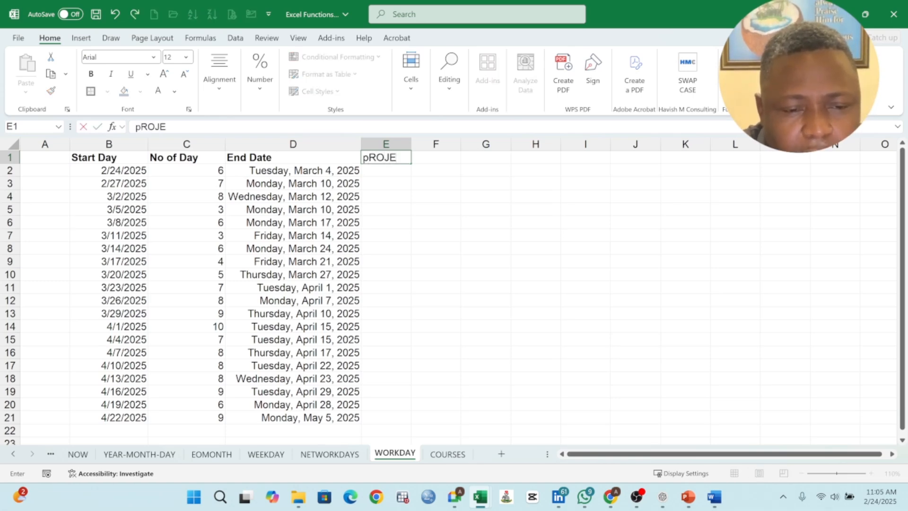
pyautogui.write('CT Extend')
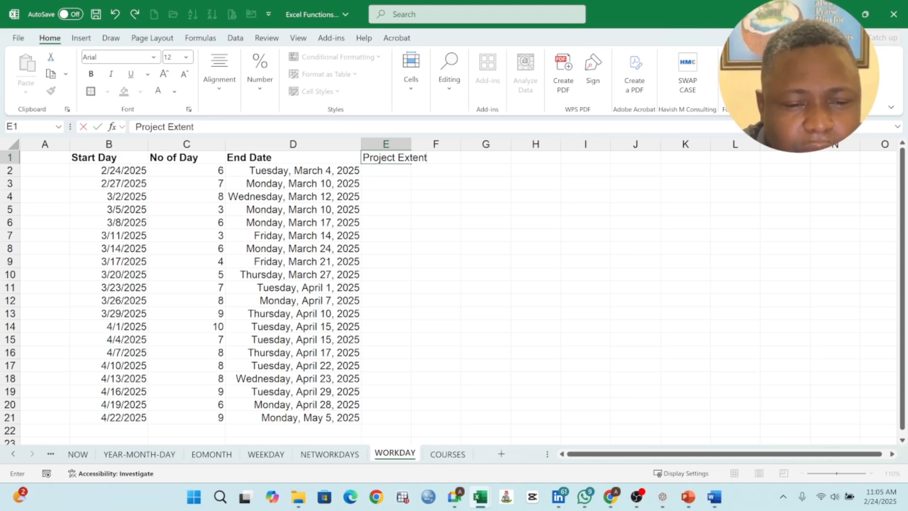
pyautogui.press('BackSpace')
pyautogui.write('sion')
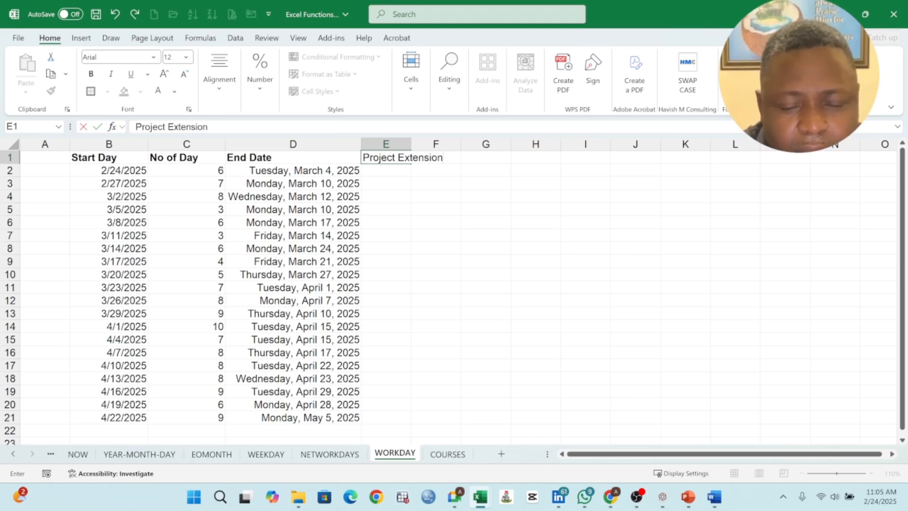
pyautogui.press('Return')
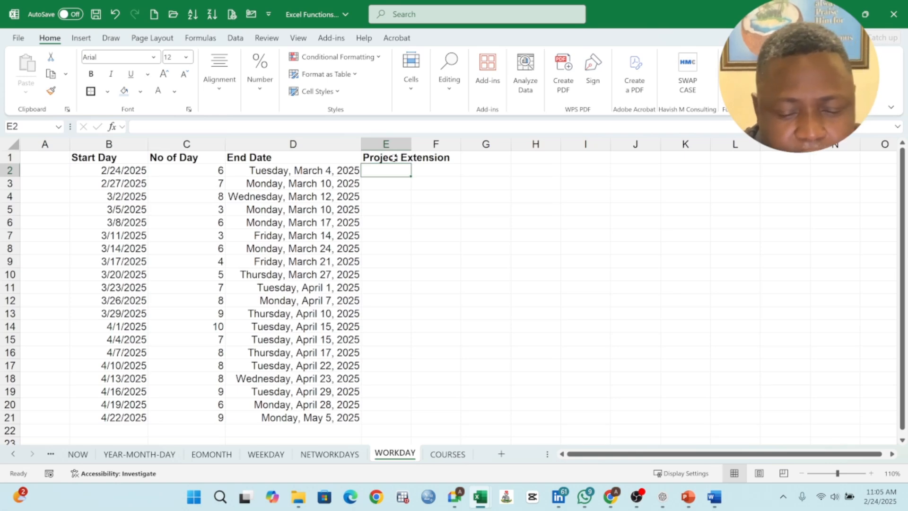
# Enter a project extension of 4 in E2 and fill it down through E12
pyautogui.write('4')
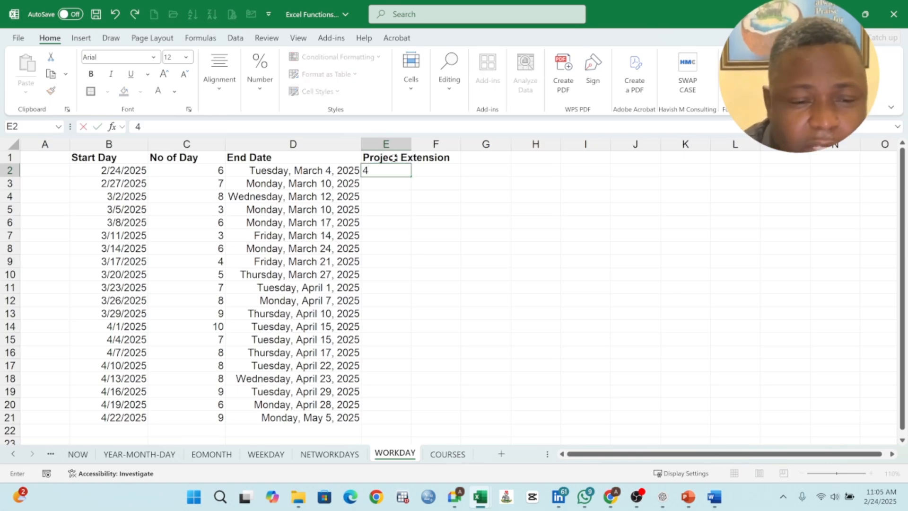
pyautogui.press('Return')
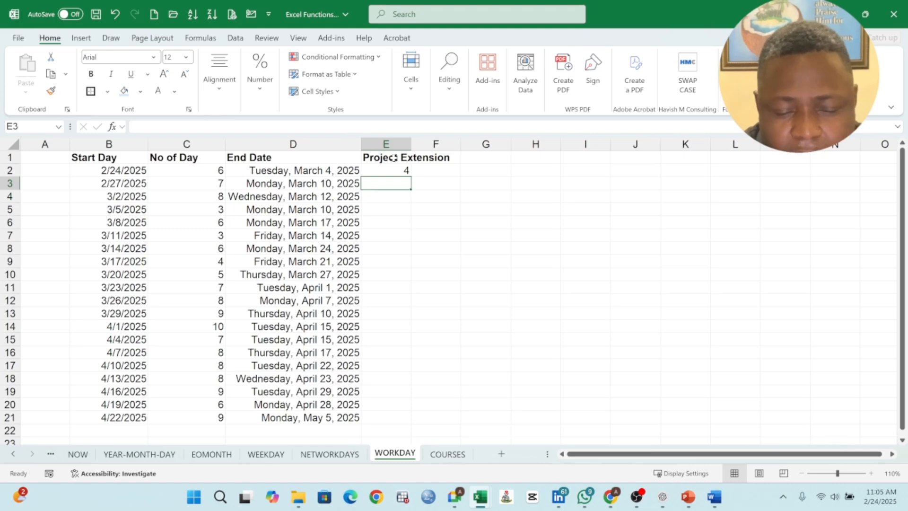
pyautogui.click(405, 171)
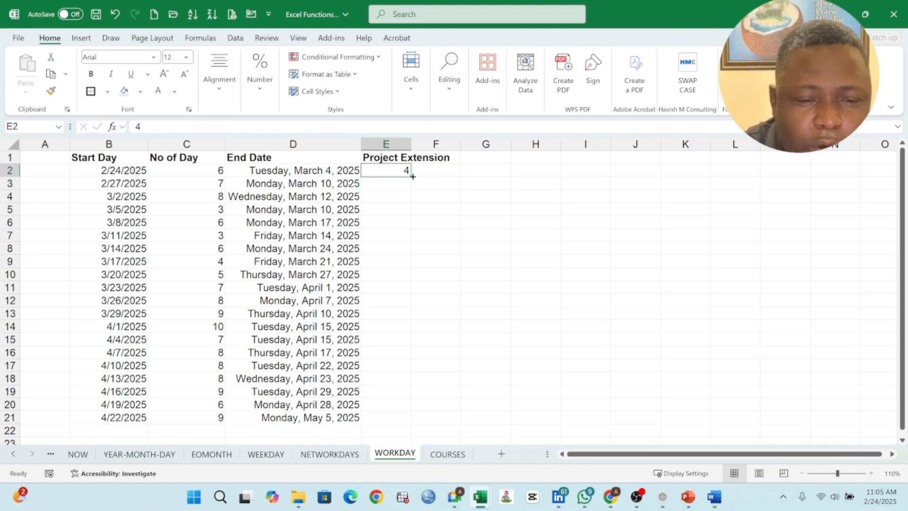
pyautogui.moveTo(410, 176); pyautogui.dragTo(406, 312)
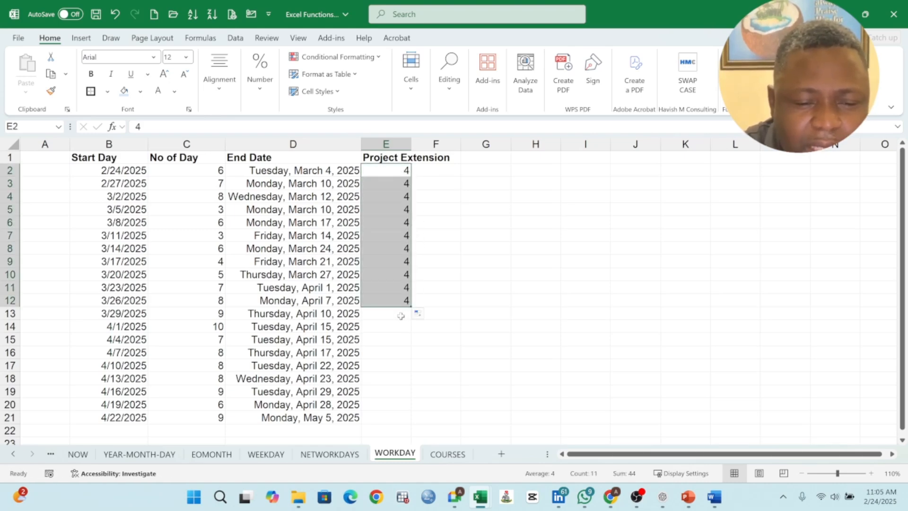
# Enter a project extension of 3 in E13 and fill it down through E21
pyautogui.click(401, 314)
pyautogui.write('3')
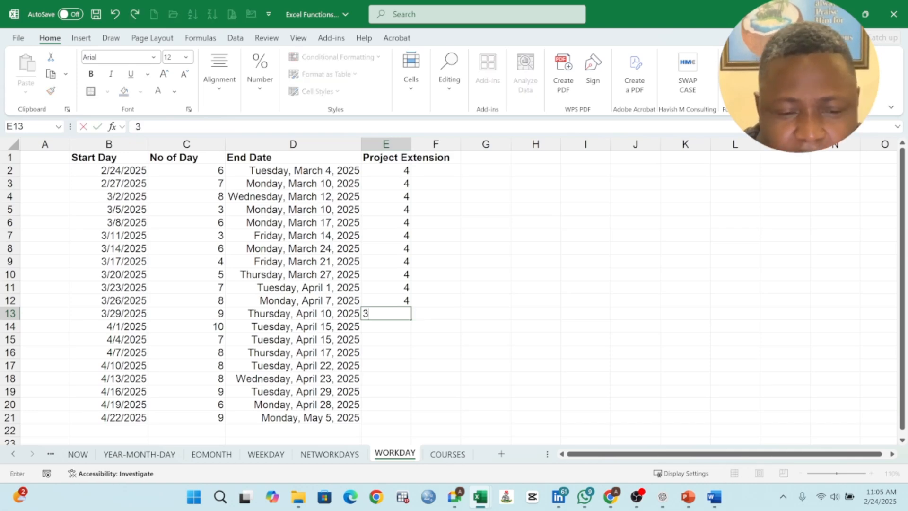
pyautogui.press('Return')
pyautogui.click(400, 314)
pyautogui.moveTo(411, 320); pyautogui.dragTo(411, 420)
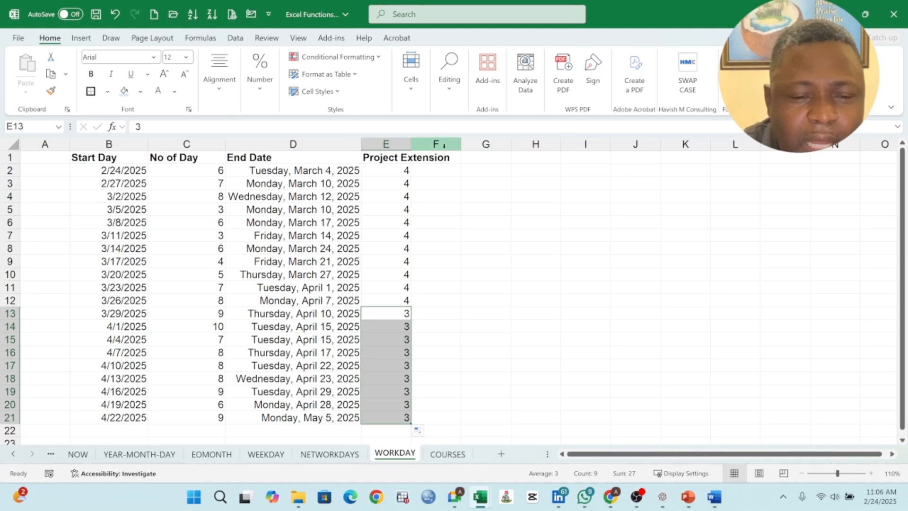
# Widen column E to fit its header, and enter =D2+E2 in F2, filling it down through F21
pyautogui.moveTo(411, 144); pyautogui.dragTo(456, 153)
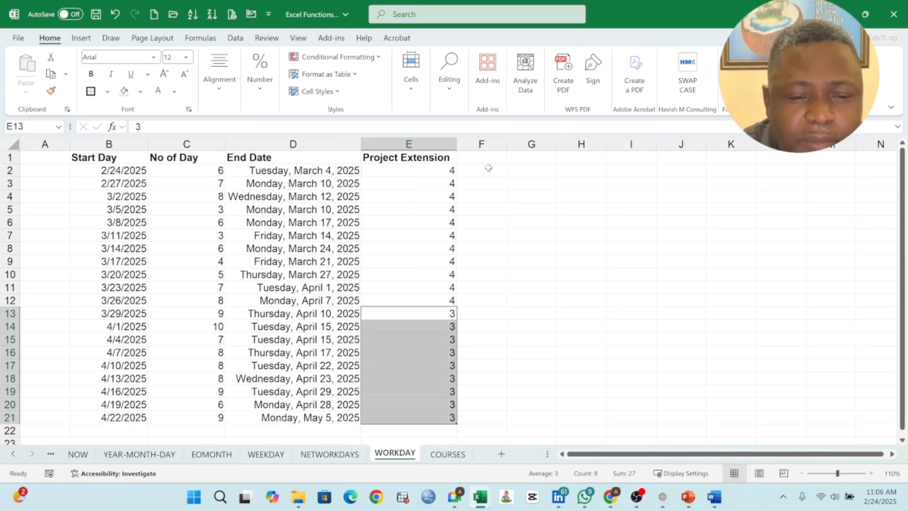
pyautogui.click(472, 160)
pyautogui.click(478, 171)
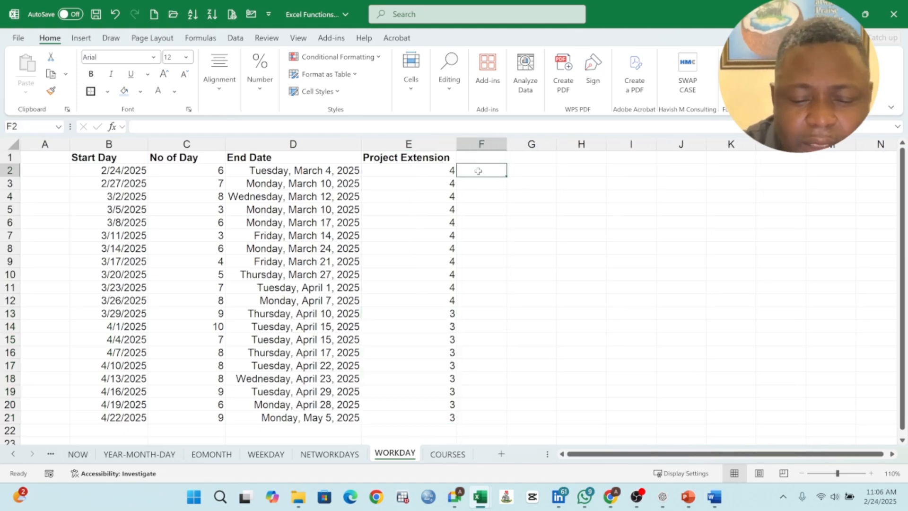
pyautogui.write('=')
pyautogui.click(320, 170)
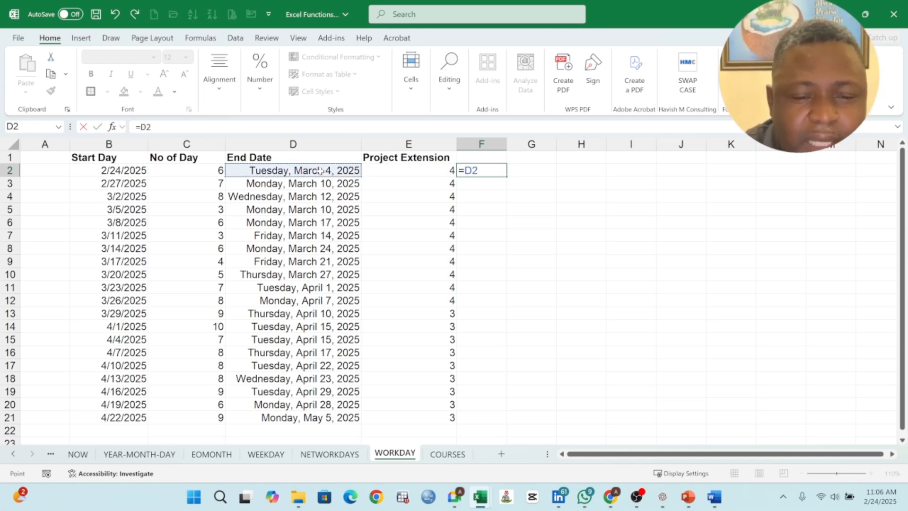
pyautogui.write('+')
pyautogui.click(409, 171)
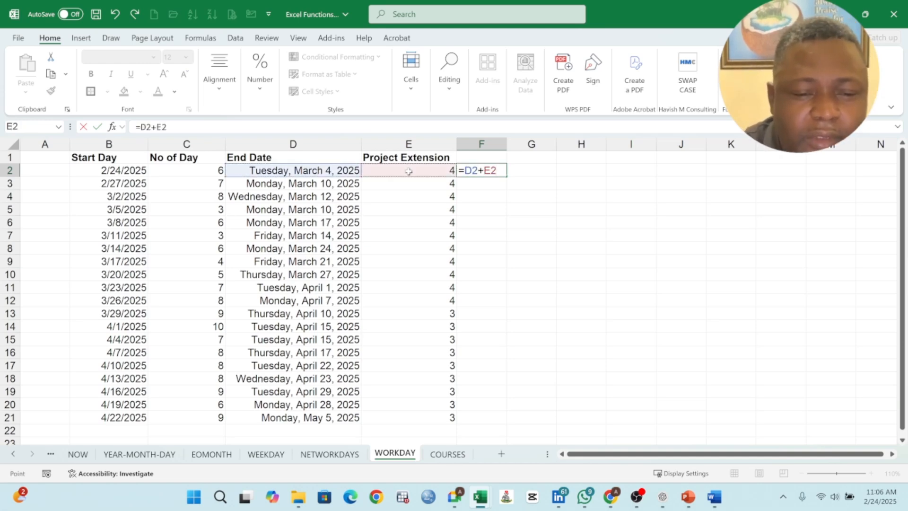
pyautogui.press('Return')
pyautogui.click(519, 169)
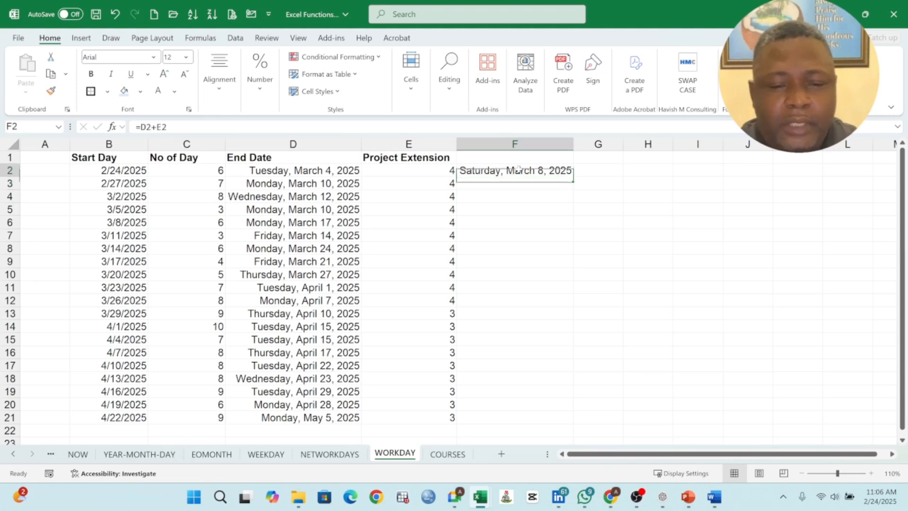
pyautogui.moveTo(571, 176); pyautogui.dragTo(553, 419)
# Add the header "New End Date" in F1 and widen column F enough to show every date
pyautogui.click(519, 157)
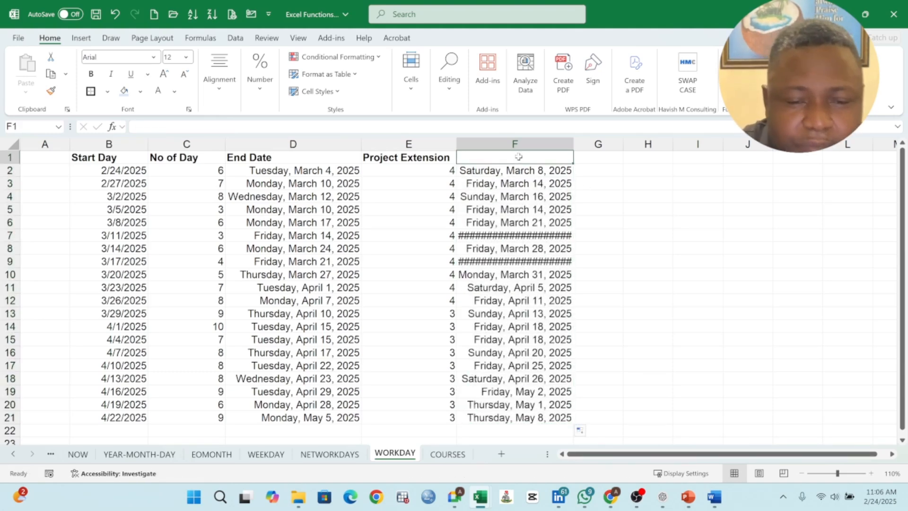
pyautogui.write('Ne')
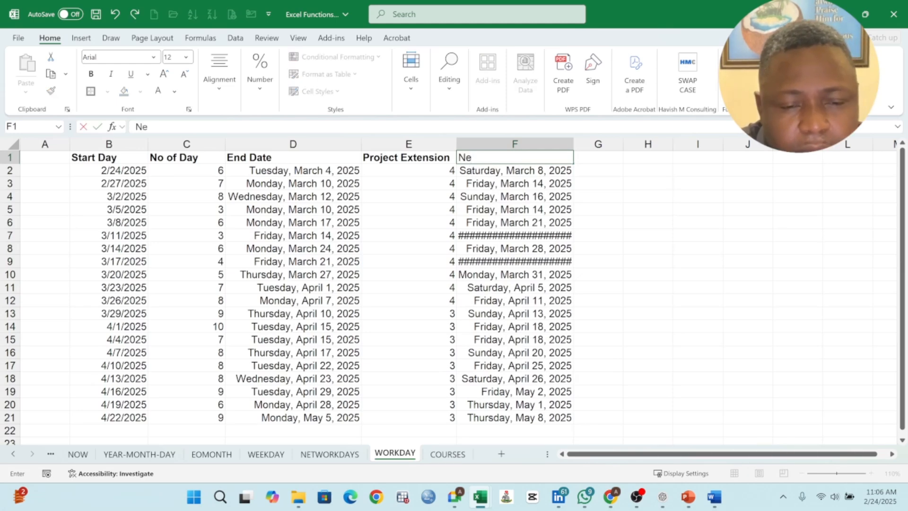
pyautogui.write('w End Date')
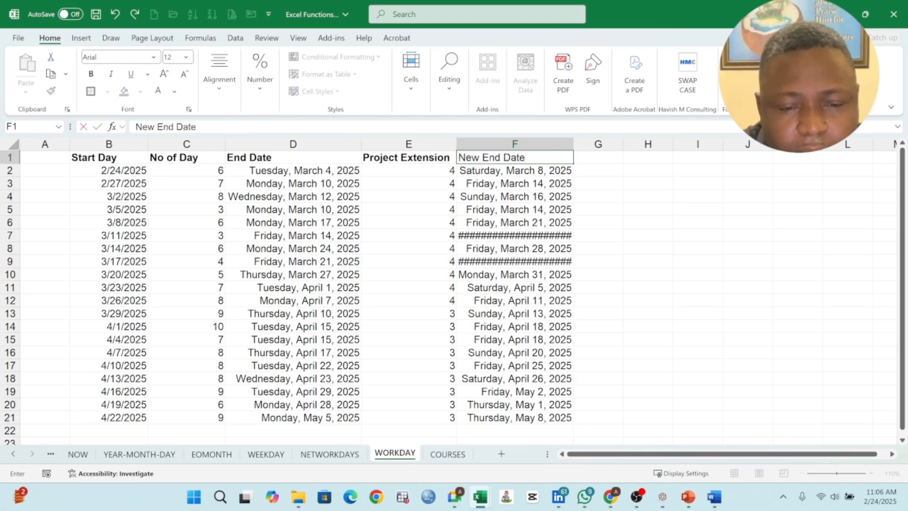
pyautogui.press('Return')
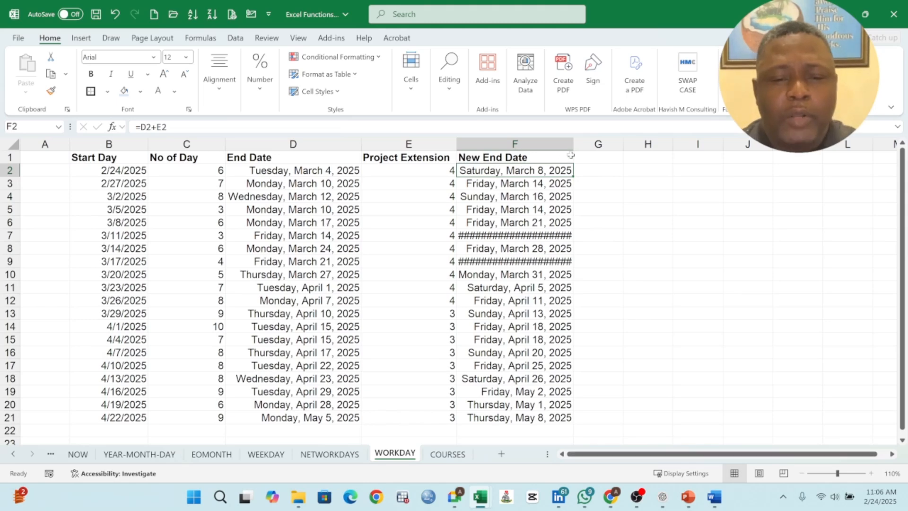
pyautogui.moveTo(573, 145); pyautogui.dragTo(578, 147)
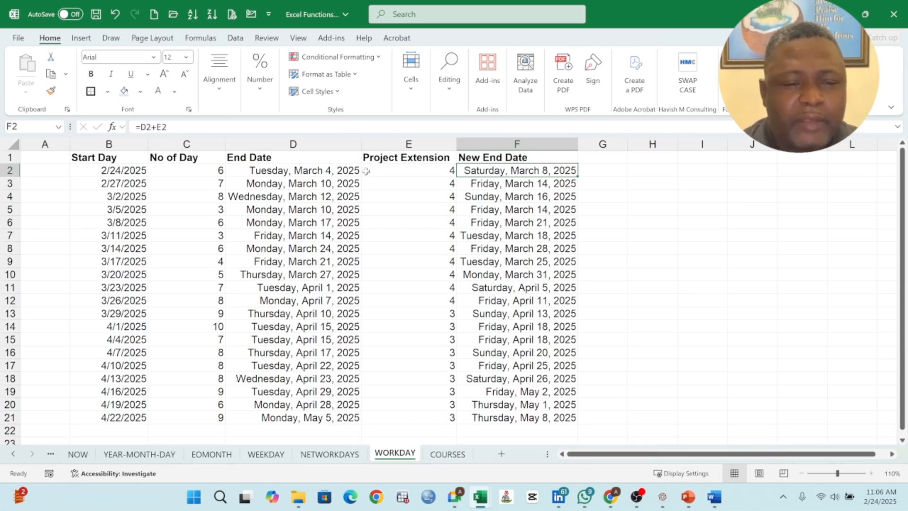
# Review the WORKDAY formulas in End Date and how Project Extension feeds the New End Date formulas
pyautogui.click(333, 173)
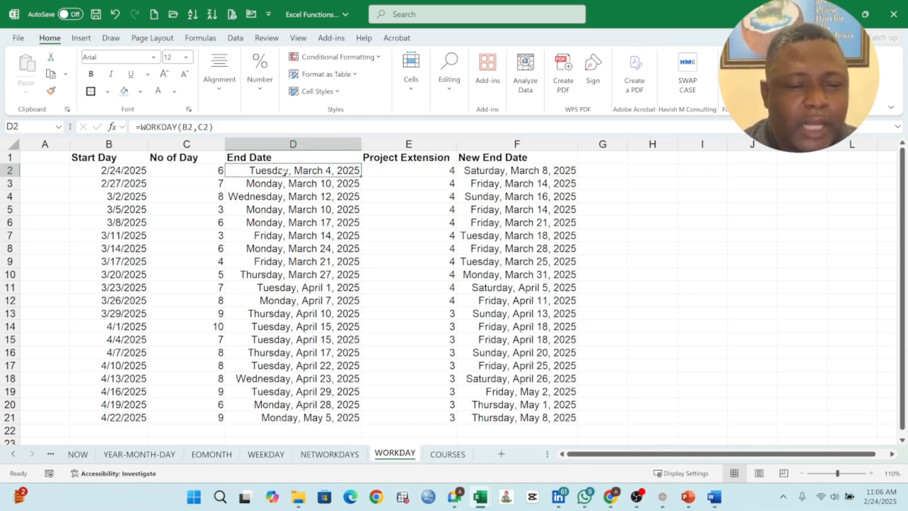
pyautogui.press('F2')
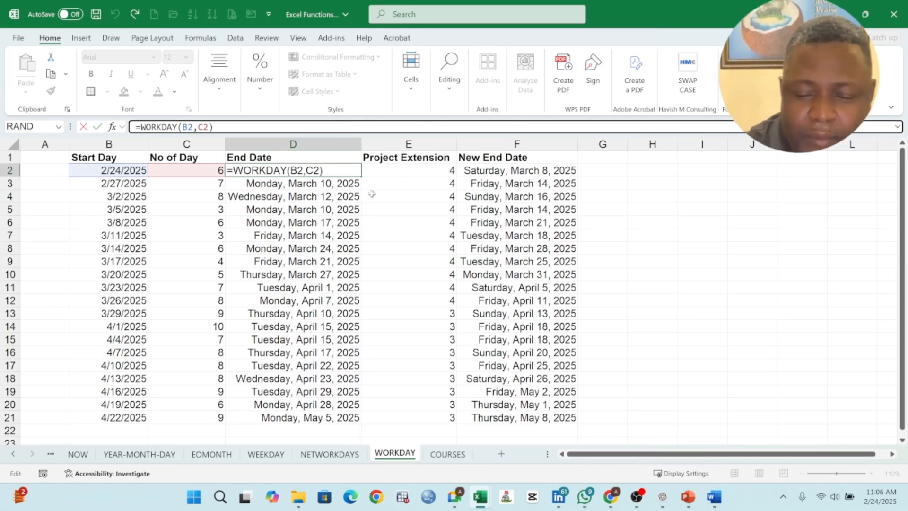
pyautogui.press('Return')
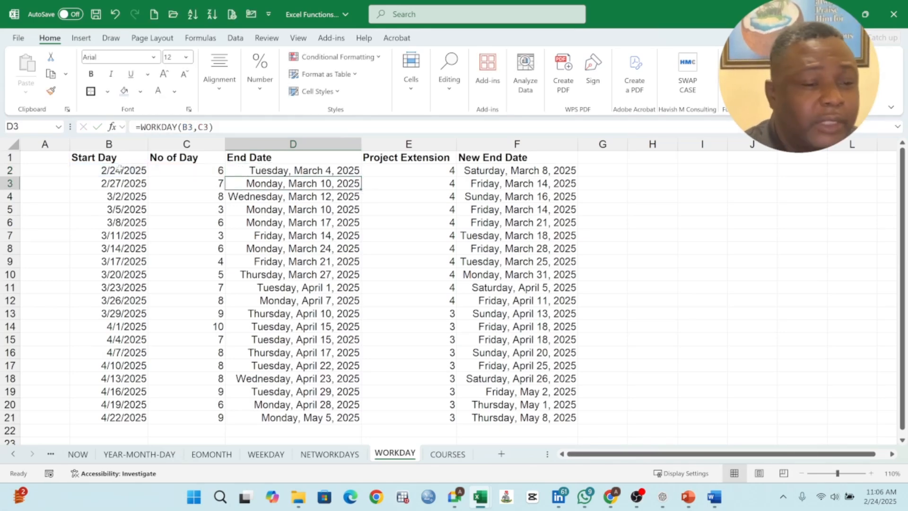
pyautogui.moveTo(115, 161); pyautogui.dragTo(492, 159)
pyautogui.click(494, 186)
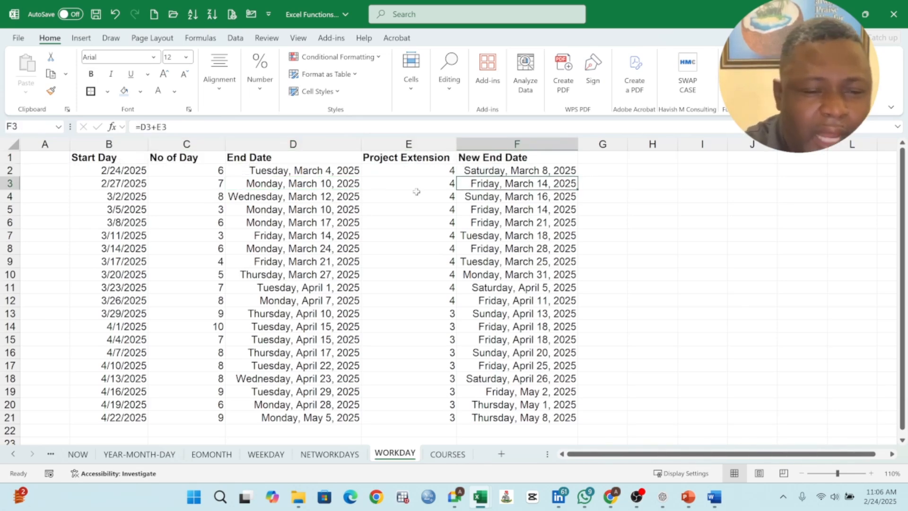
pyautogui.click(328, 180)
pyautogui.click(327, 171)
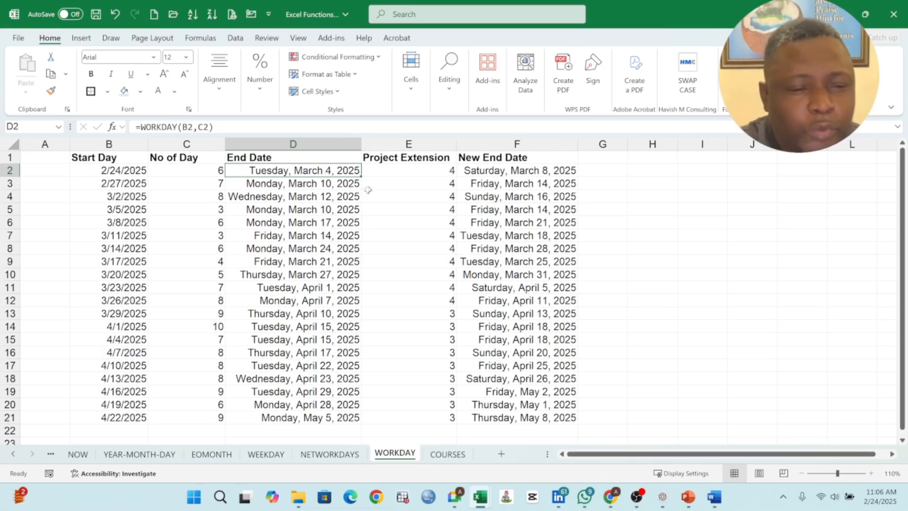
pyautogui.moveTo(442, 174); pyautogui.dragTo(436, 412)
pyautogui.click(478, 196)
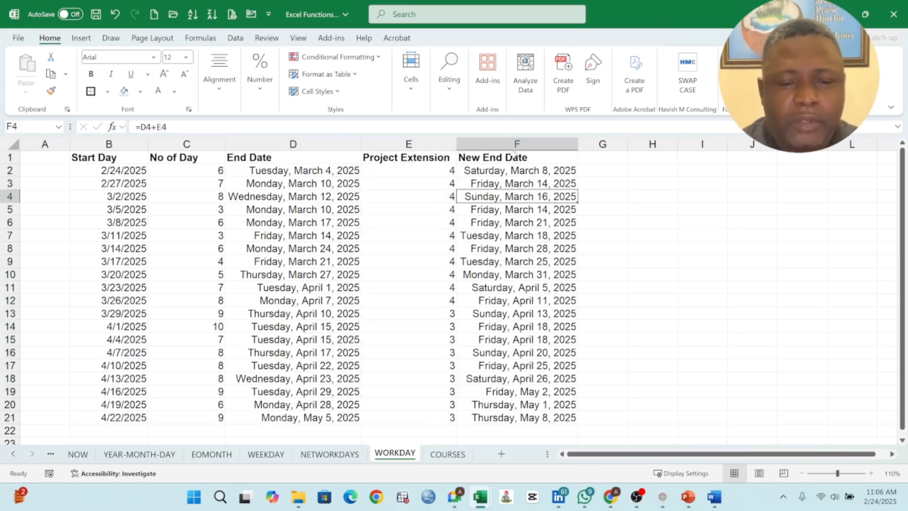
# Widen columns F and E slightly, and check the extension days against the New End Date formulas
pyautogui.moveTo(576, 150); pyautogui.dragTo(582, 150)
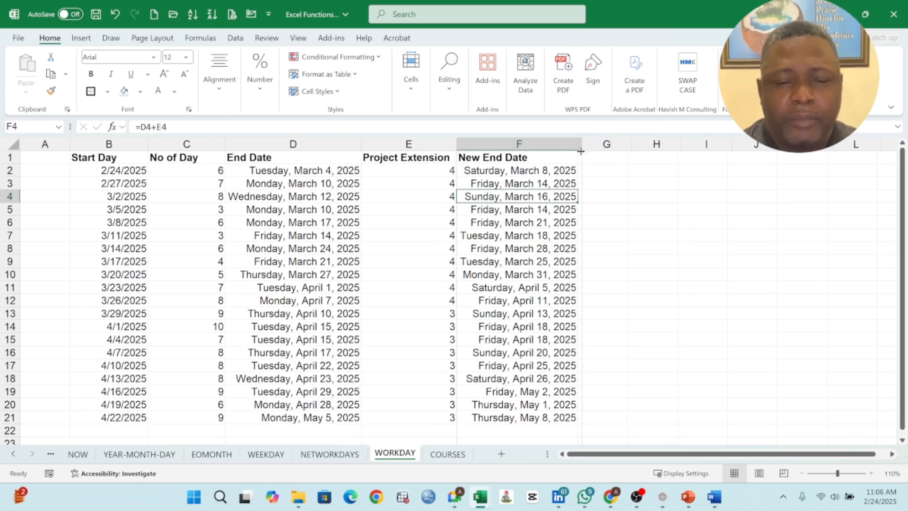
pyautogui.moveTo(457, 144); pyautogui.dragTo(463, 144)
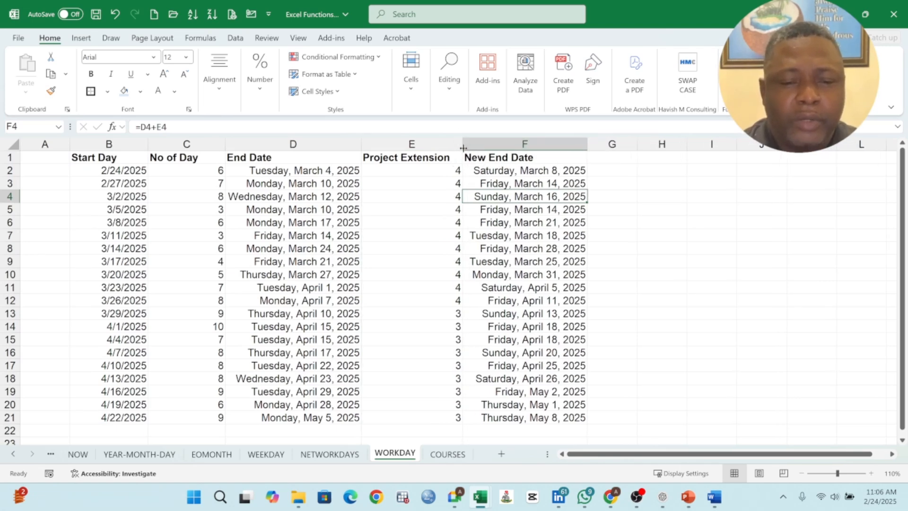
pyautogui.click(508, 172)
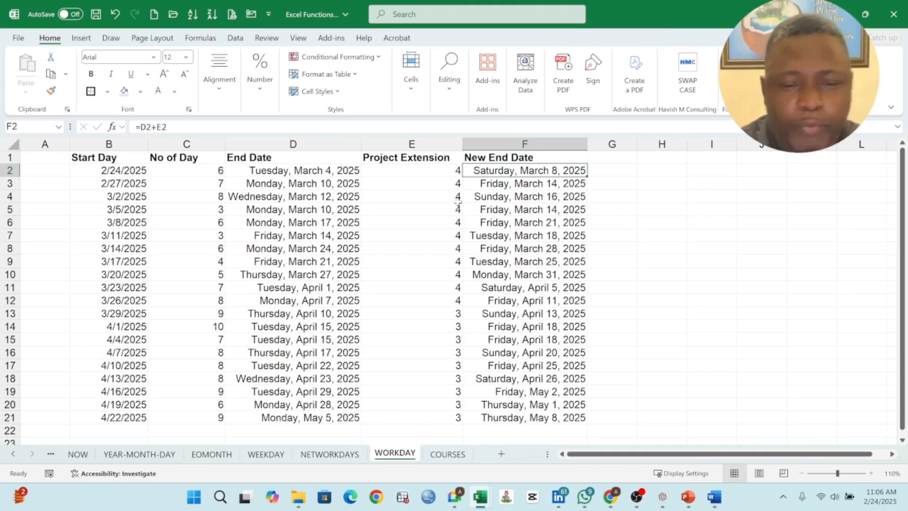
pyautogui.click(400, 159)
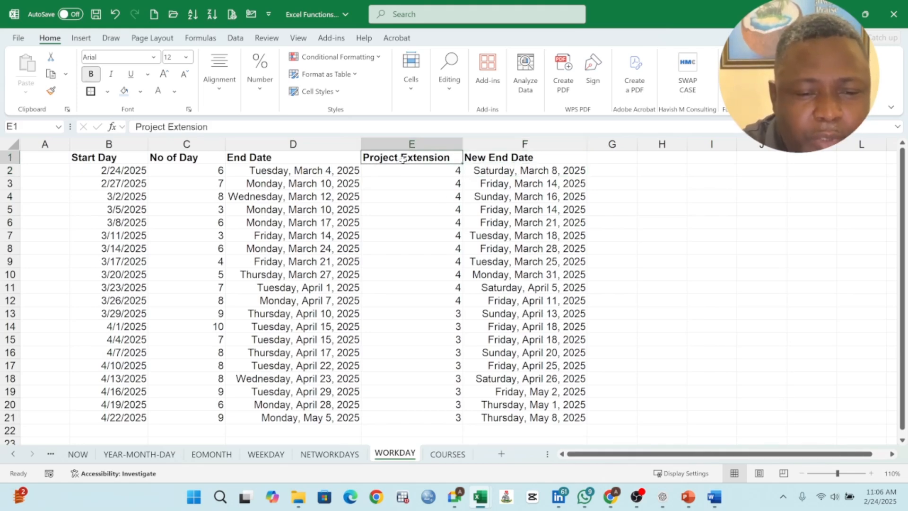
pyautogui.moveTo(442, 177); pyautogui.dragTo(456, 392)
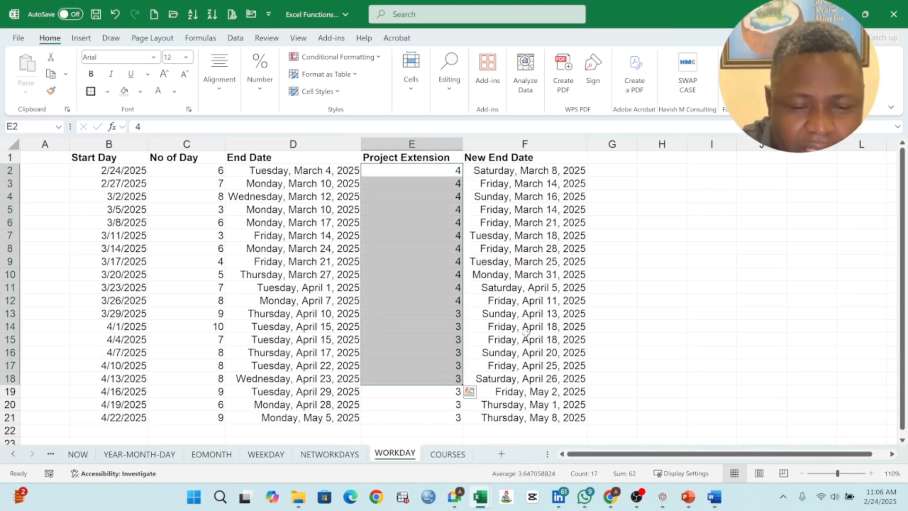
pyautogui.click(544, 326)
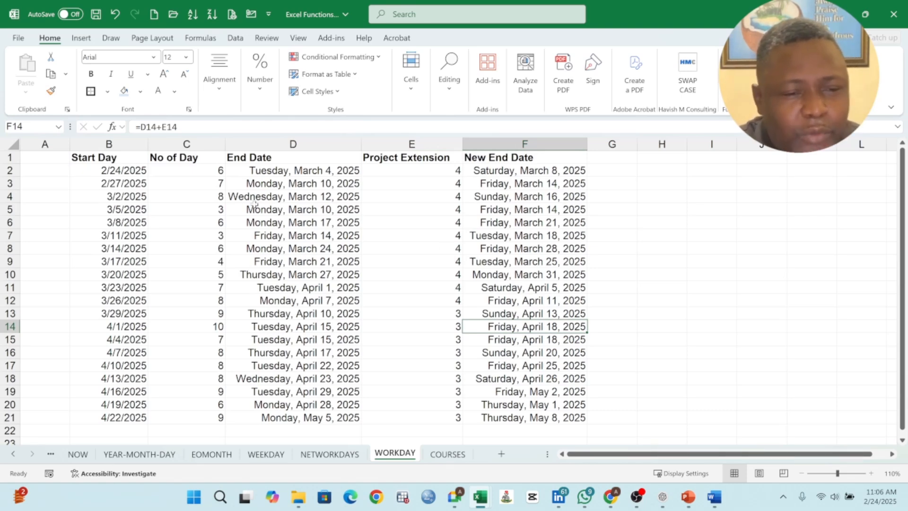
# Apply All Borders to the whole project table, B1:F21
pyautogui.click(118, 157)
pyautogui.moveTo(119, 157); pyautogui.dragTo(544, 417)
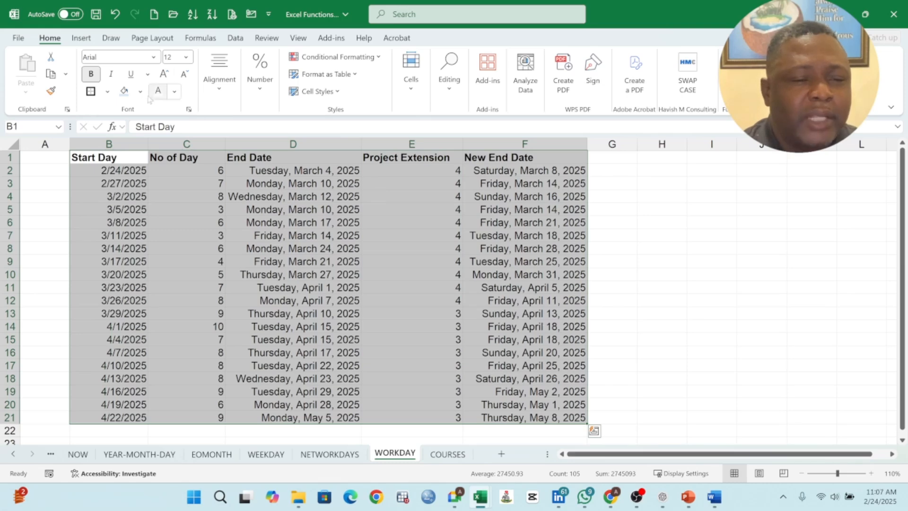
pyautogui.click(108, 92)
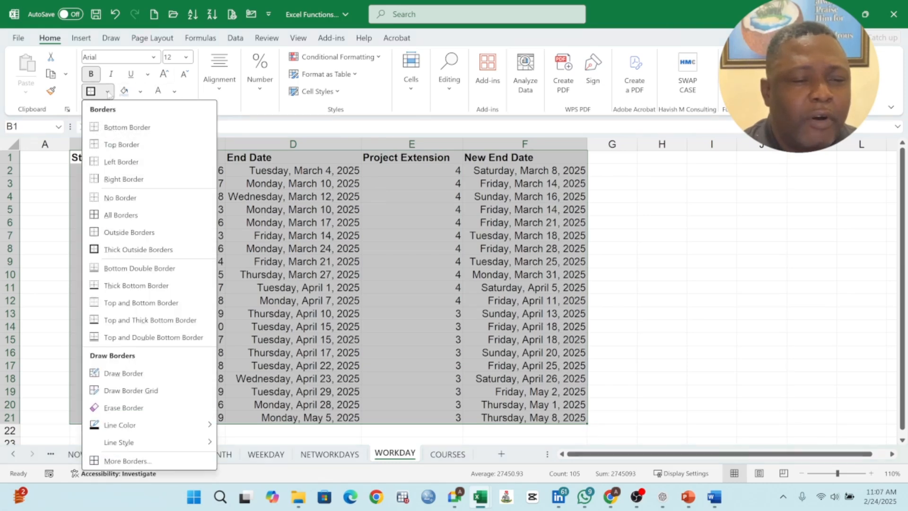
pyautogui.click(122, 215)
pyautogui.click(396, 225)
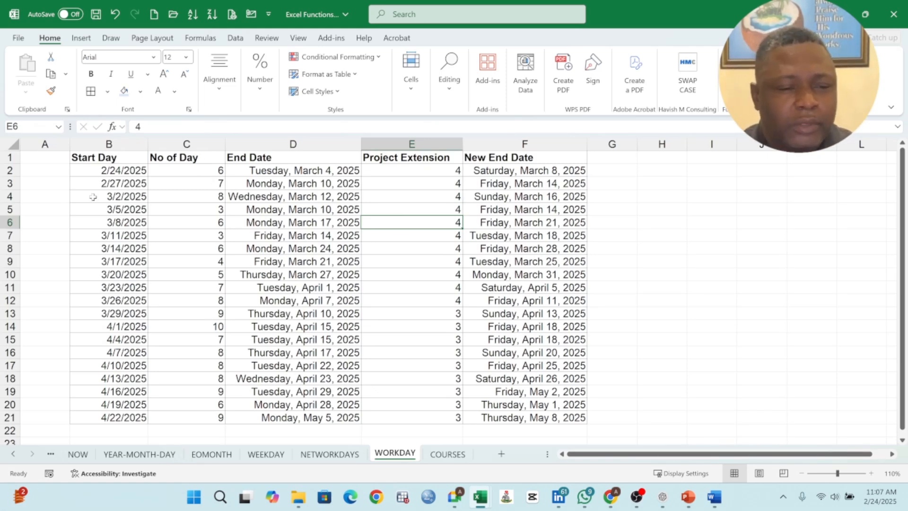
# Examine the Start Day, No of Day and End Date columns and the formulas behind them
pyautogui.click(118, 160)
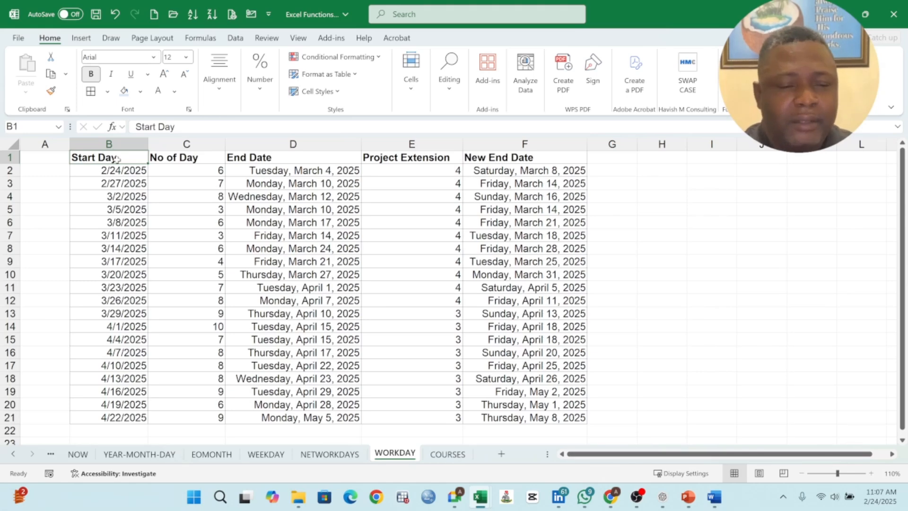
pyautogui.click(263, 158)
pyautogui.click(305, 173)
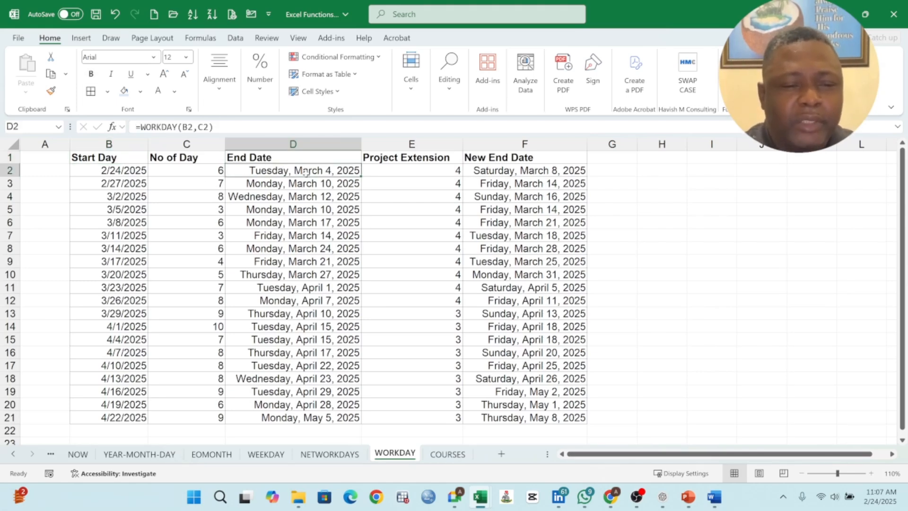
pyautogui.click(188, 160)
pyautogui.moveTo(197, 171); pyautogui.dragTo(199, 418)
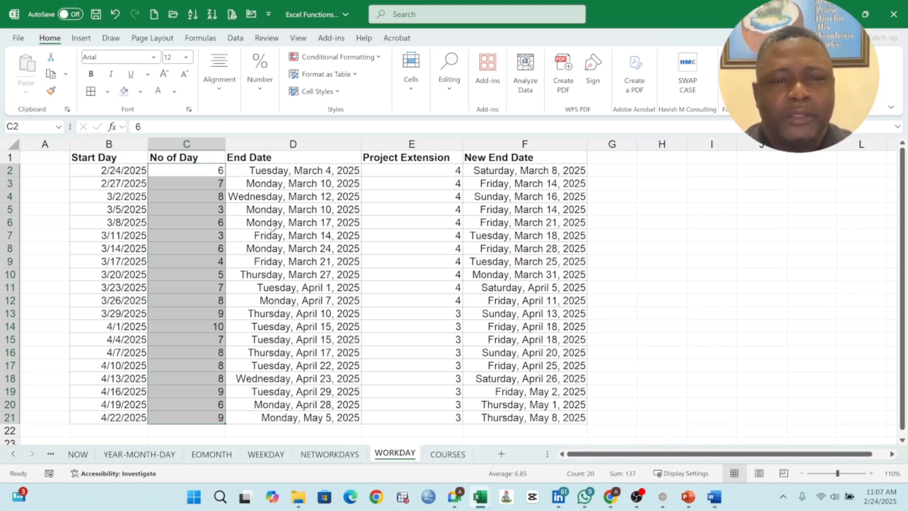
pyautogui.moveTo(187, 169); pyautogui.dragTo(206, 412)
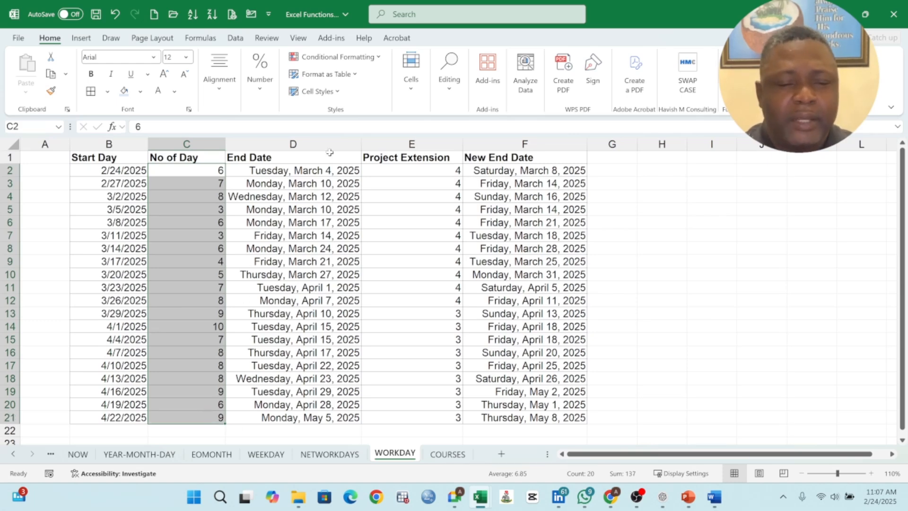
pyautogui.moveTo(306, 171); pyautogui.dragTo(300, 412)
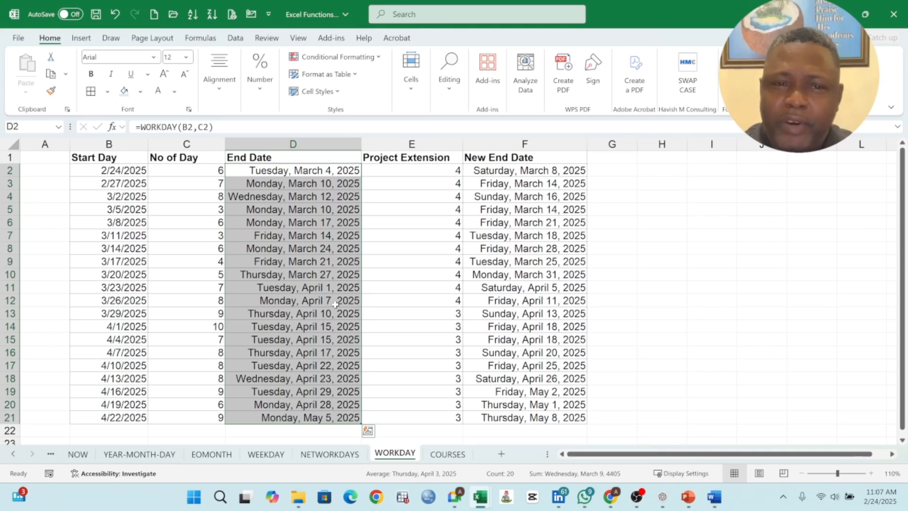
pyautogui.click(113, 172)
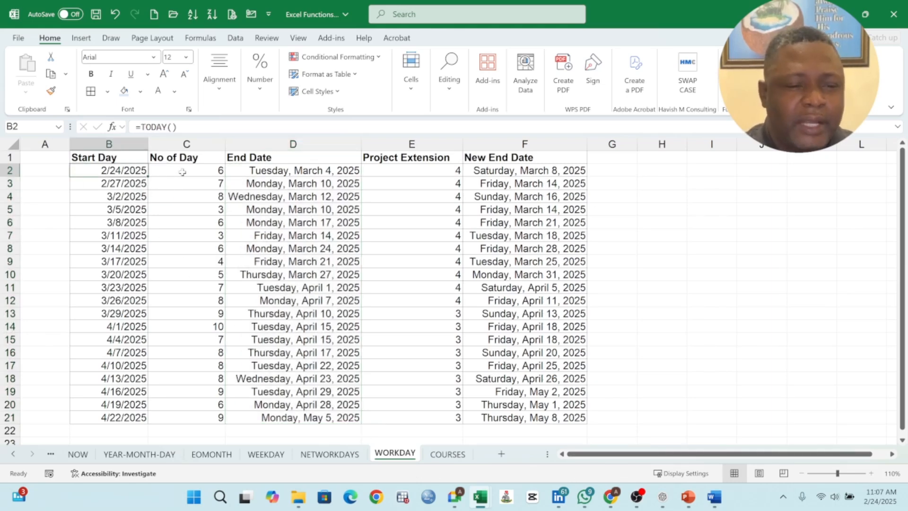
# Change the D2 formula to =WORKDAY.INTL(B2,C2,11), making Sunday the only weekend day, and fill it down the End Date column to D21
pyautogui.click(263, 173)
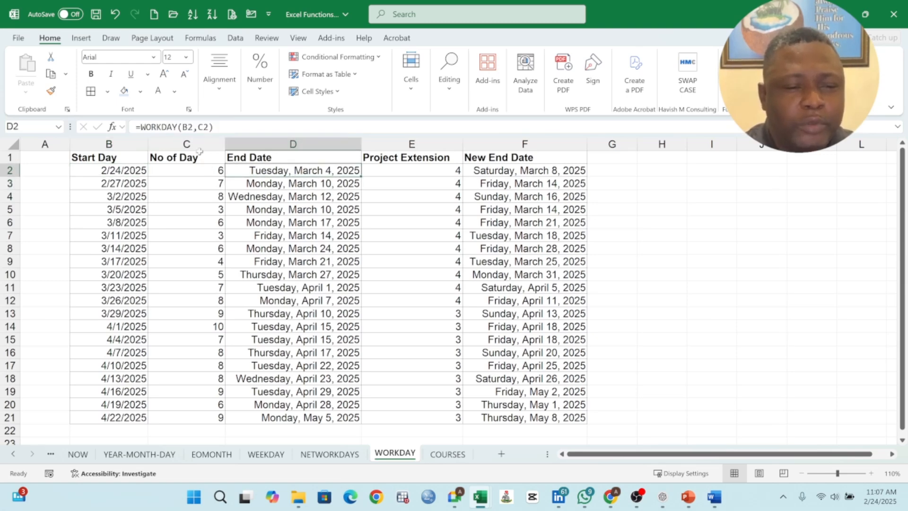
pyautogui.click(189, 126)
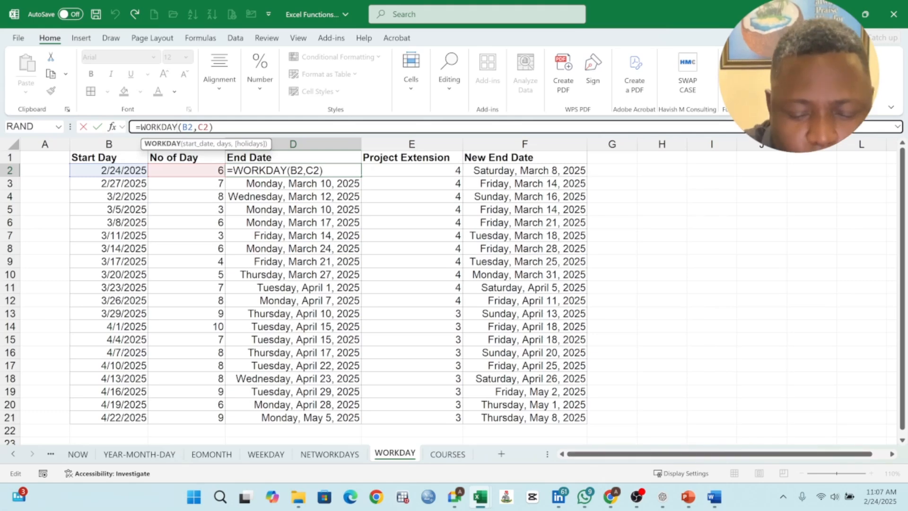
pyautogui.write('.i')
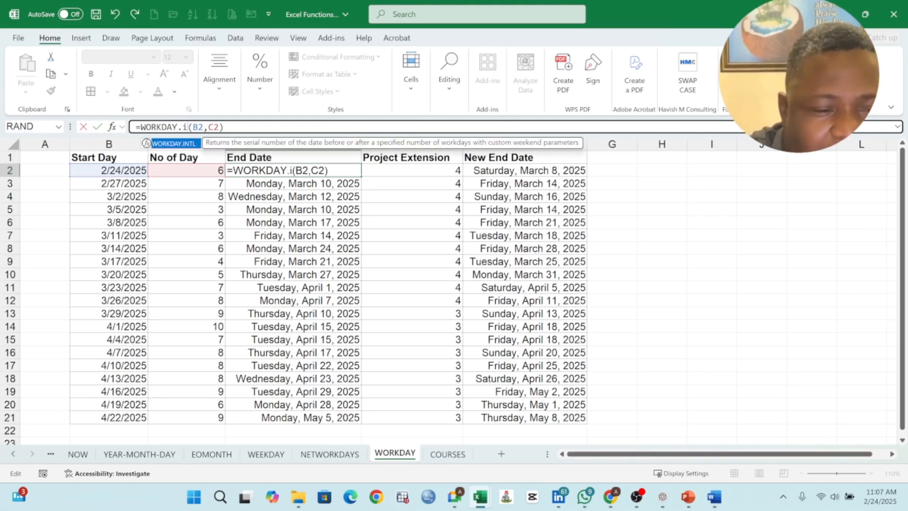
pyautogui.write('ntl')
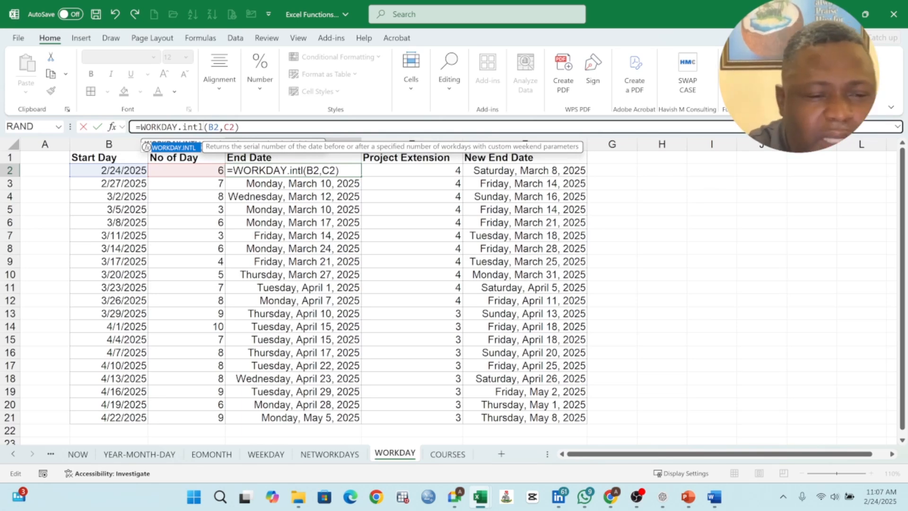
pyautogui.click(236, 128)
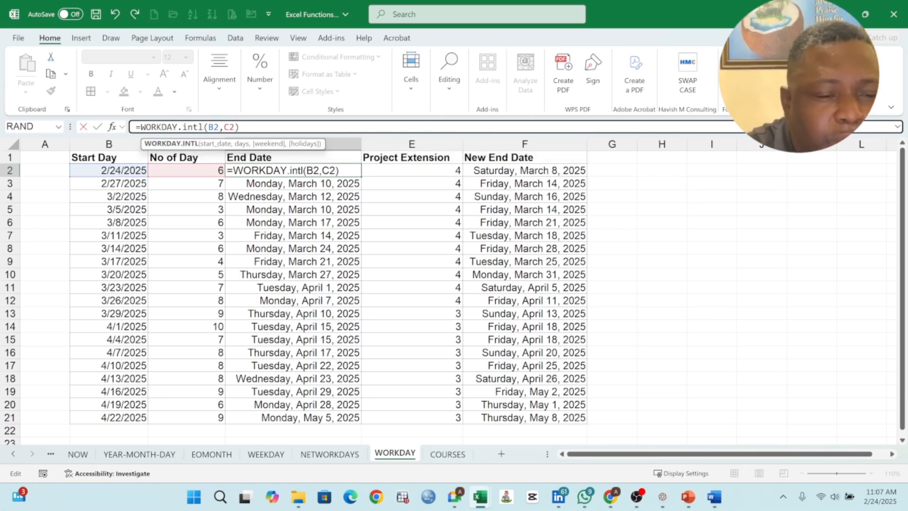
pyautogui.write(',')
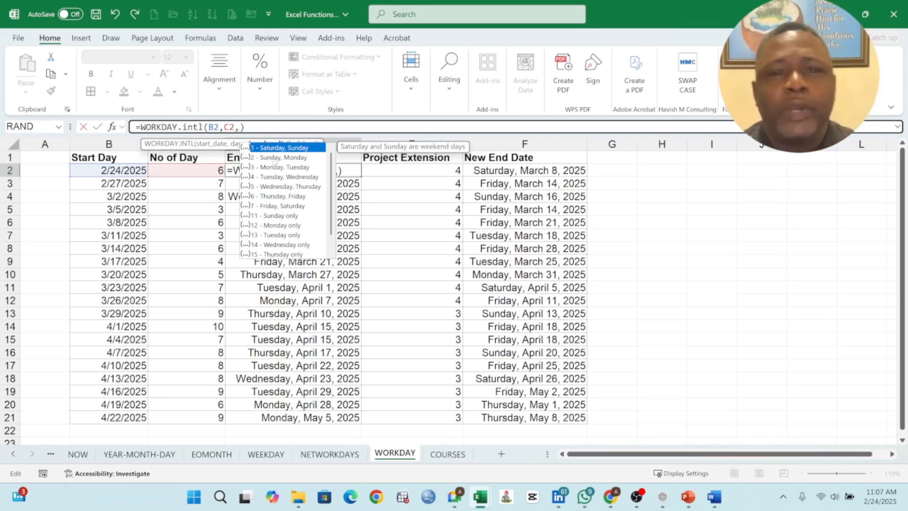
pyautogui.doubleClick(268, 217)
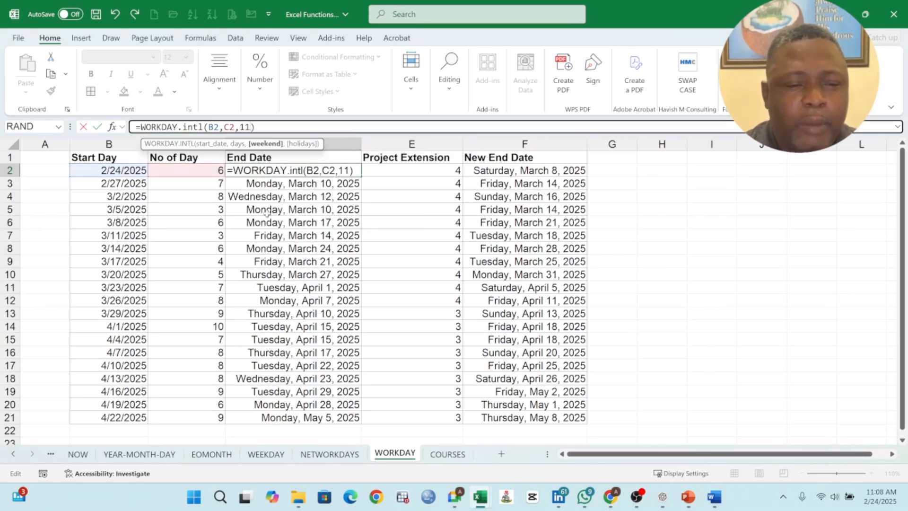
pyautogui.press('Return')
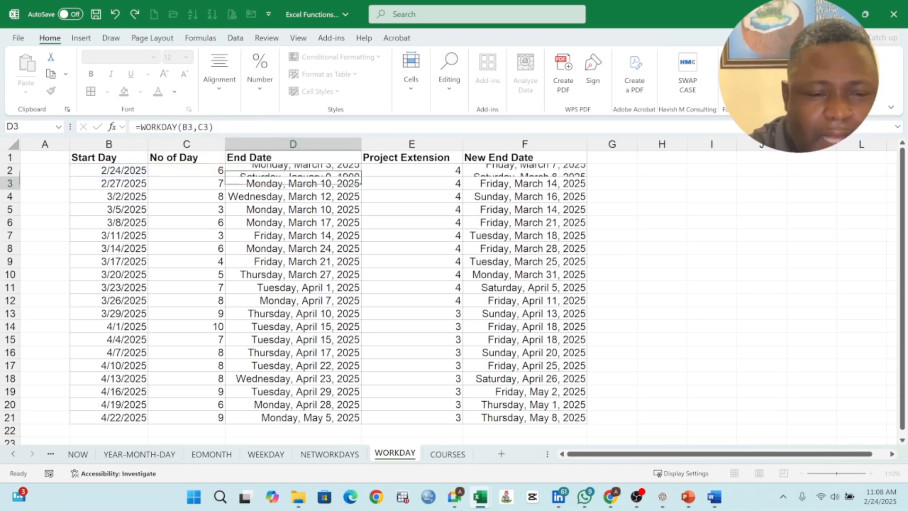
pyautogui.click(315, 169)
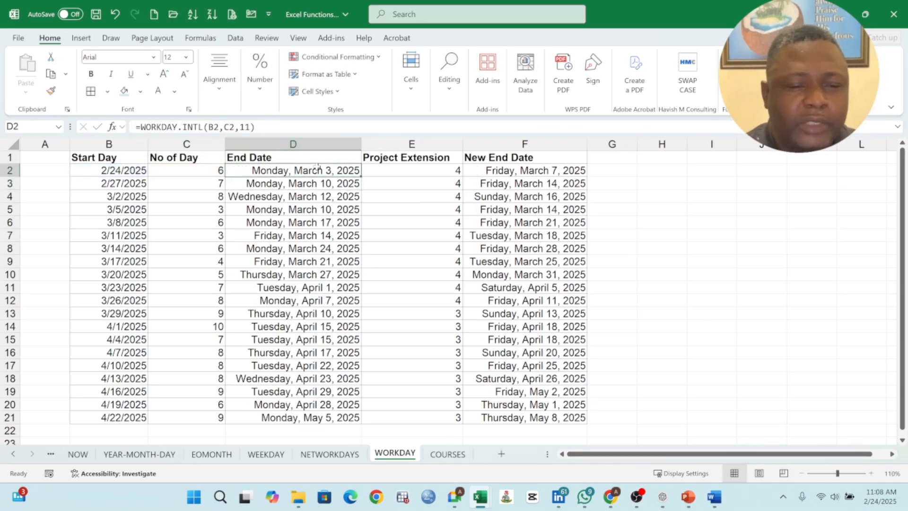
pyautogui.doubleClick(361, 176)
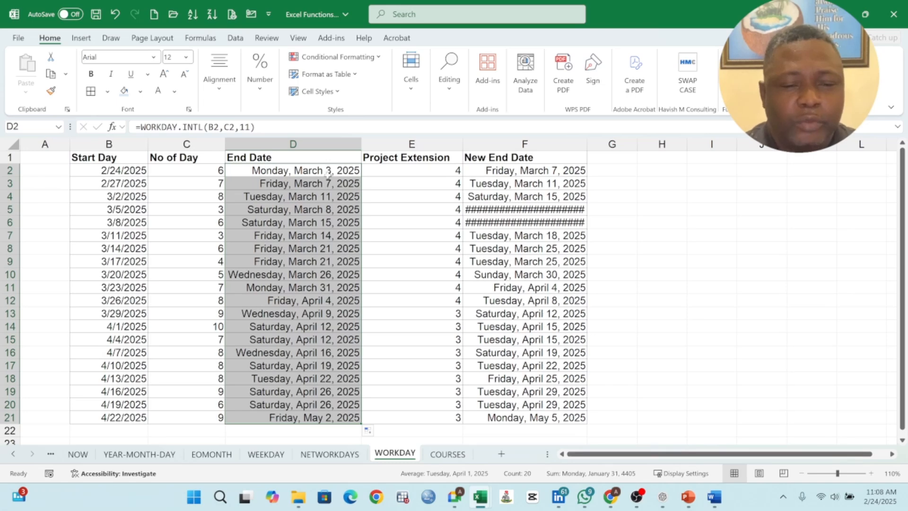
# Refill the New End Date formula from F2 down to F21 and widen column F so every date fits
pyautogui.click(574, 169)
pyautogui.doubleClick(586, 176)
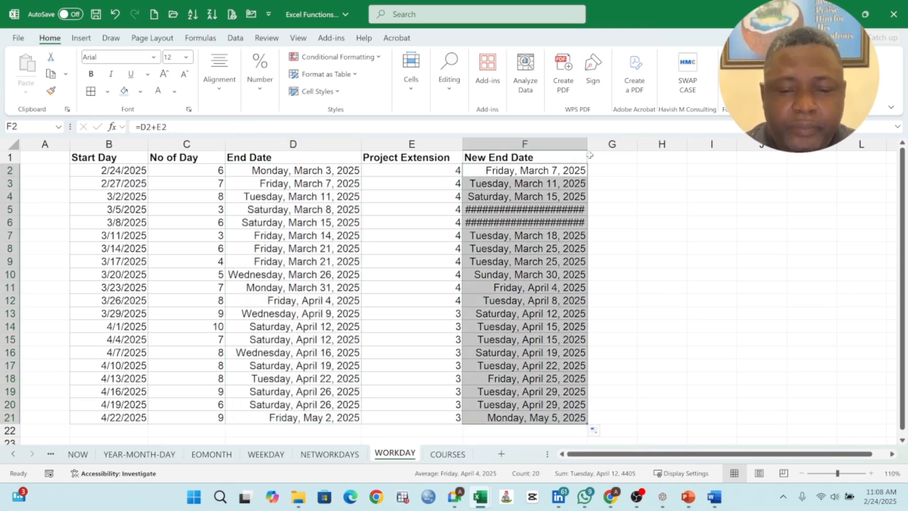
pyautogui.moveTo(588, 145); pyautogui.dragTo(616, 152)
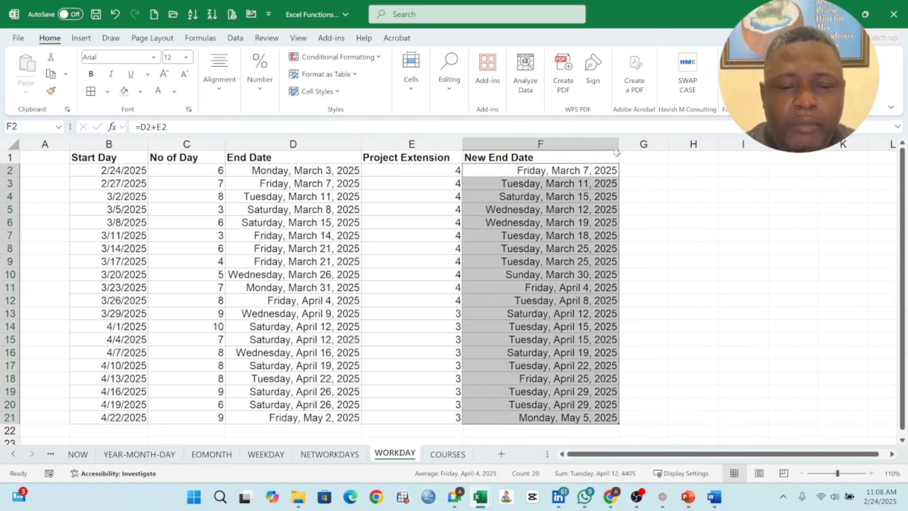
# Inspect the weekend argument of the WORKDAY.INTL formula in D2 without changing it
pyautogui.click(279, 172)
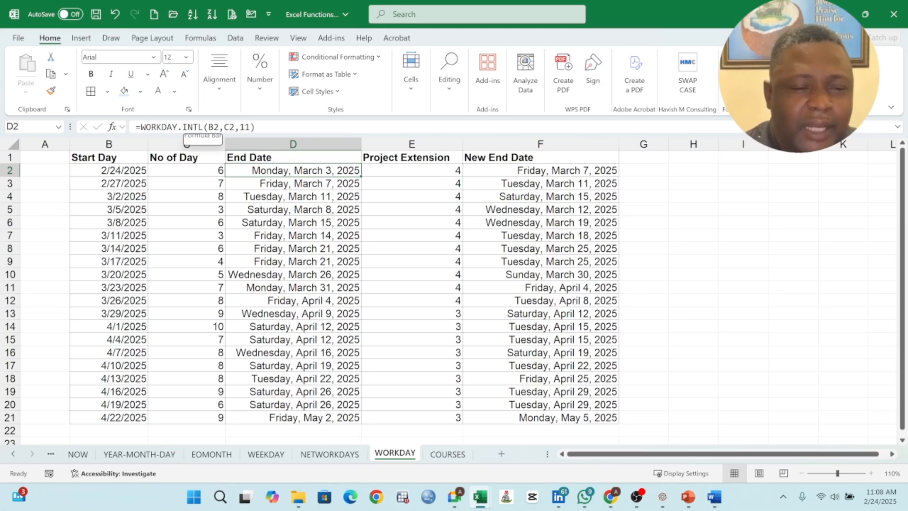
pyautogui.click(245, 127)
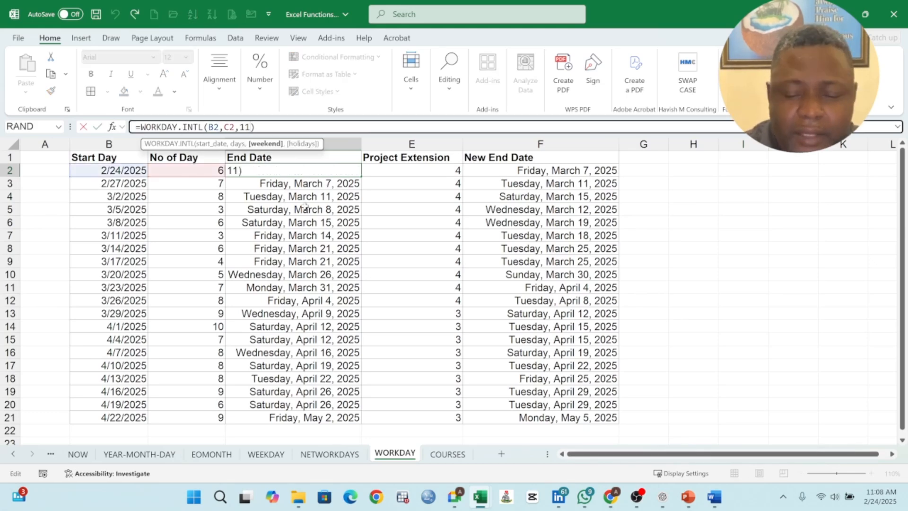
pyautogui.press('Escape')
pyautogui.press('Return')
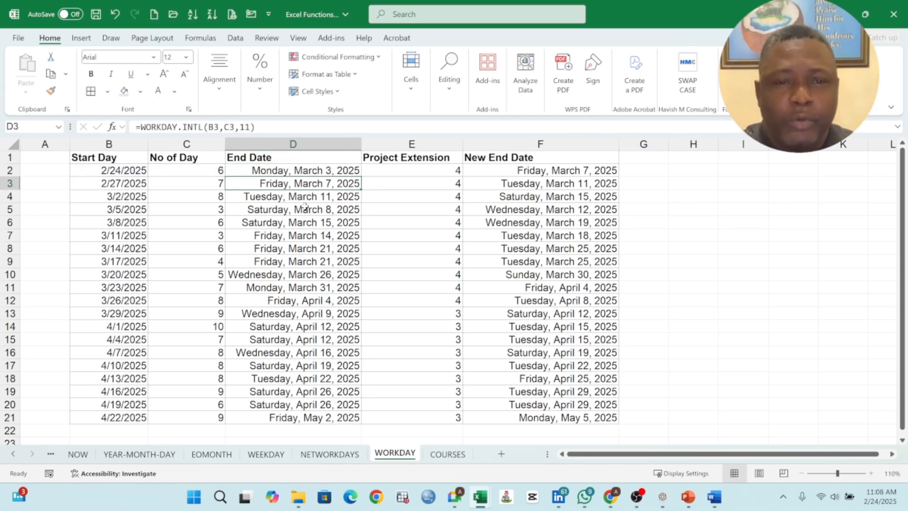